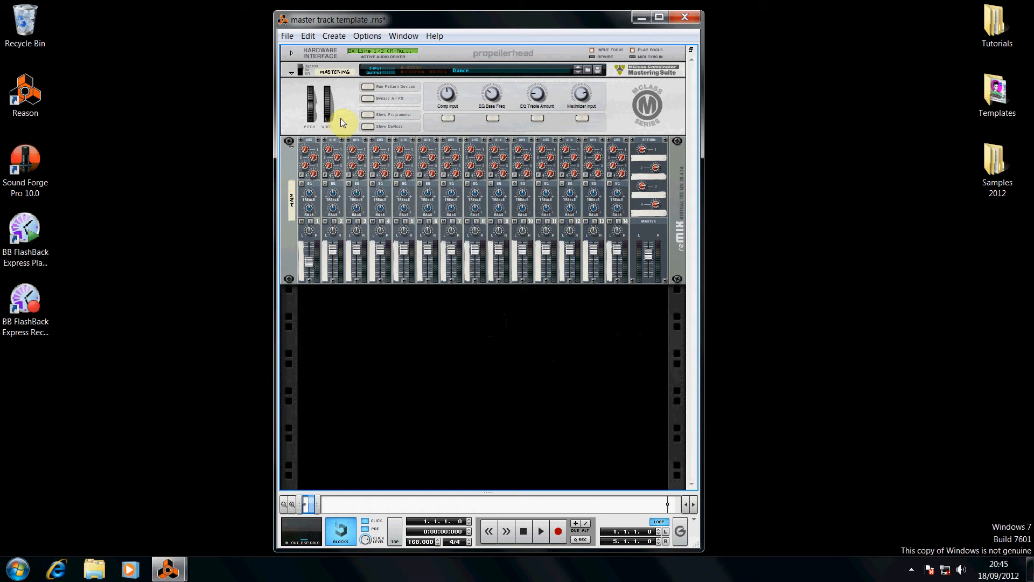
# Create a Combinator in the rack below the main mixer and name it "boom".
pyautogui.press('Tab')
pyautogui.press('Tab')
pyautogui.rightClick(461, 305)
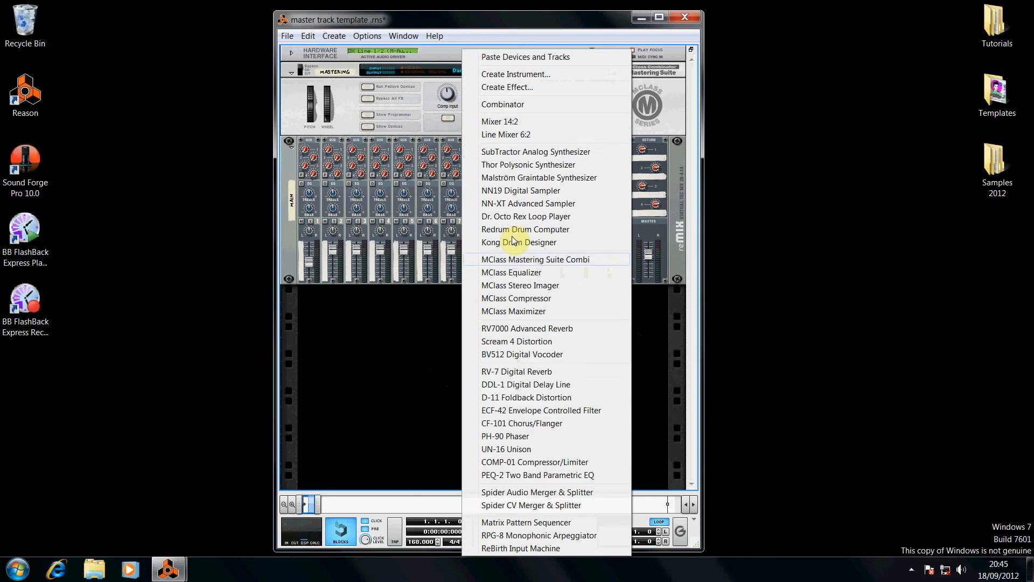
pyautogui.click(554, 105)
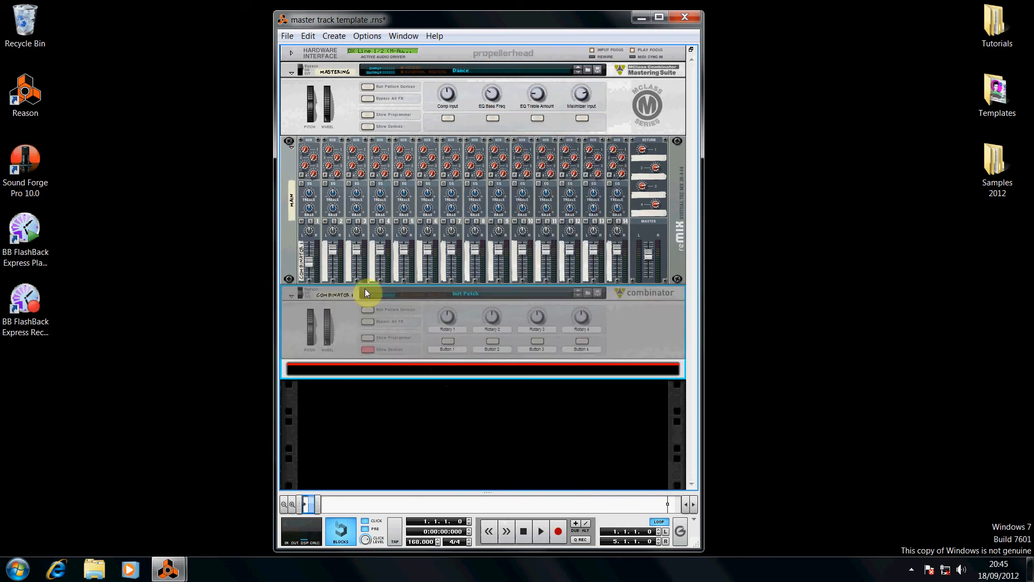
pyautogui.doubleClick(347, 294)
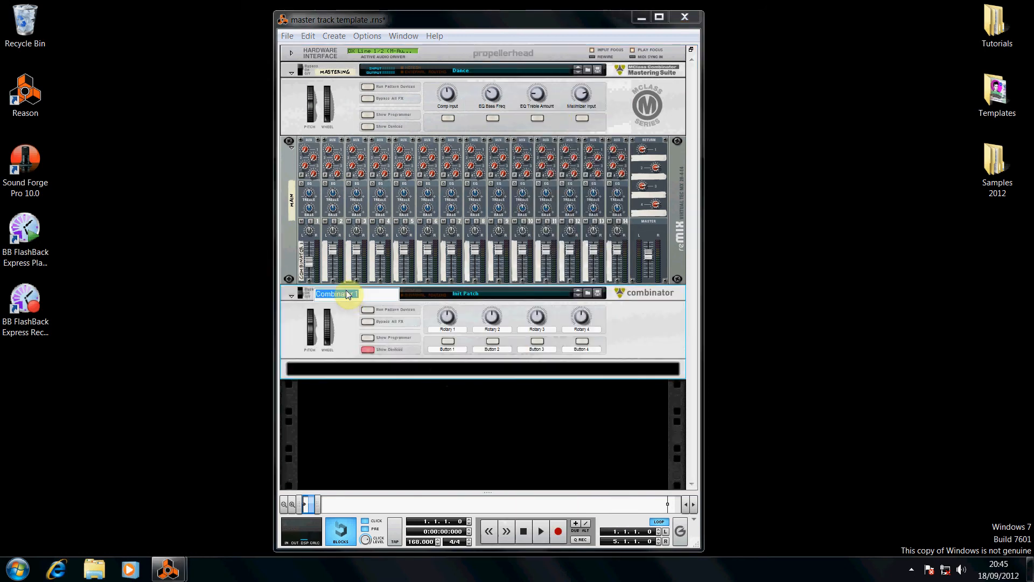
pyautogui.write('BOOM')
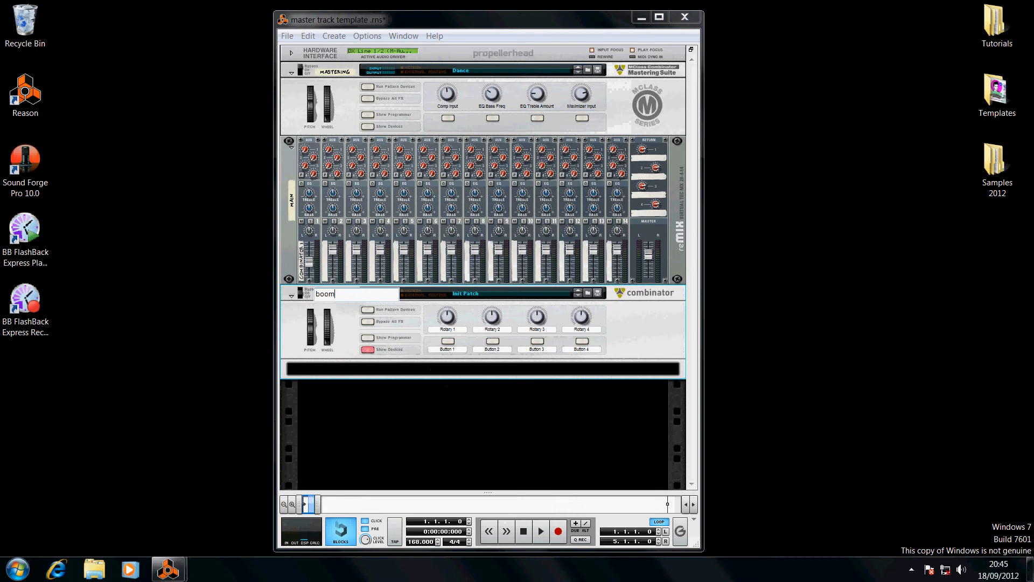
pyautogui.press('Return')
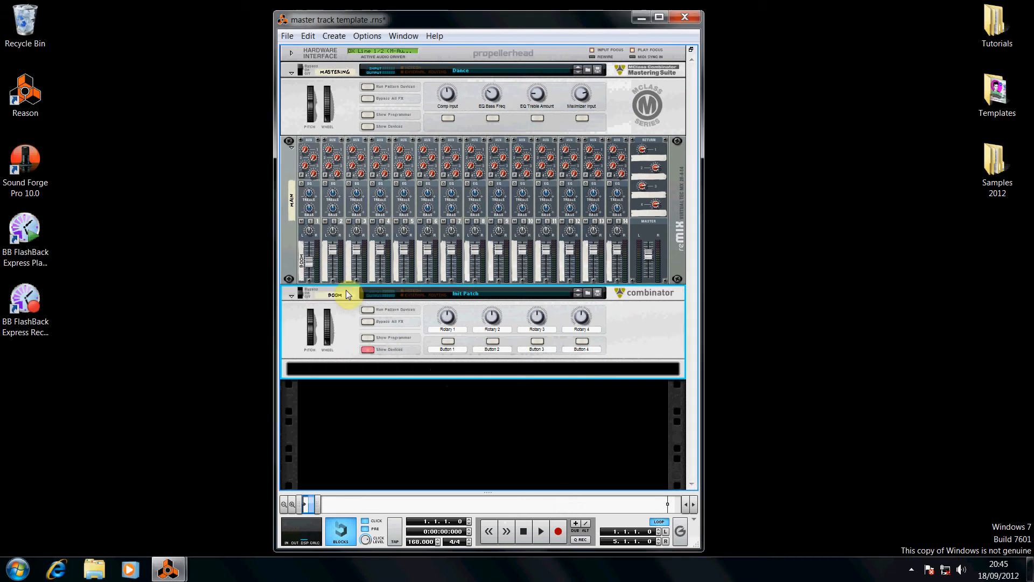
# Add a Line Mixer 6:2 inside the boom Combinator and check its cabling at the back of the rack.
pyautogui.rightClick(454, 367)
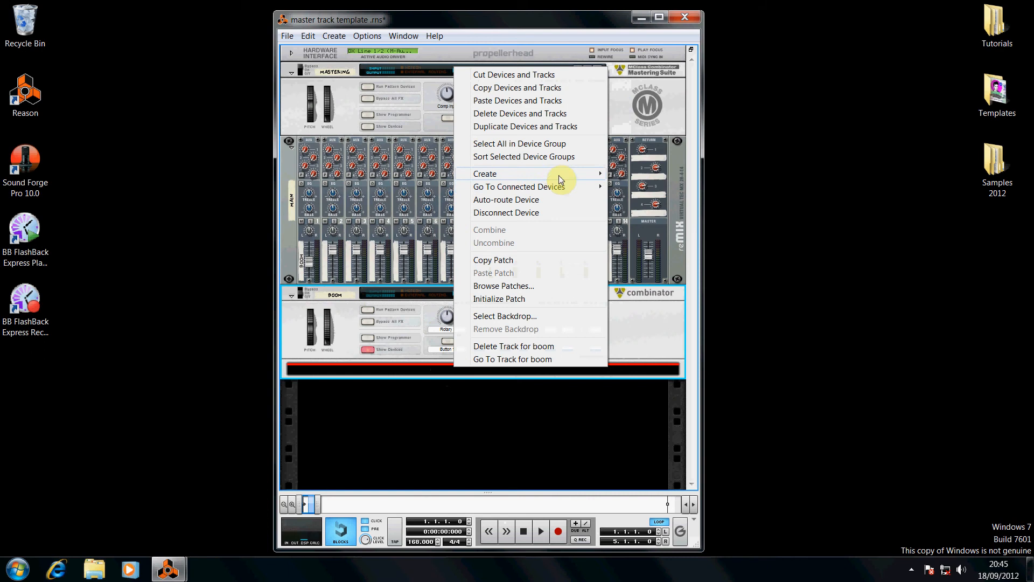
pyautogui.moveTo(558, 175)
pyautogui.click(649, 159)
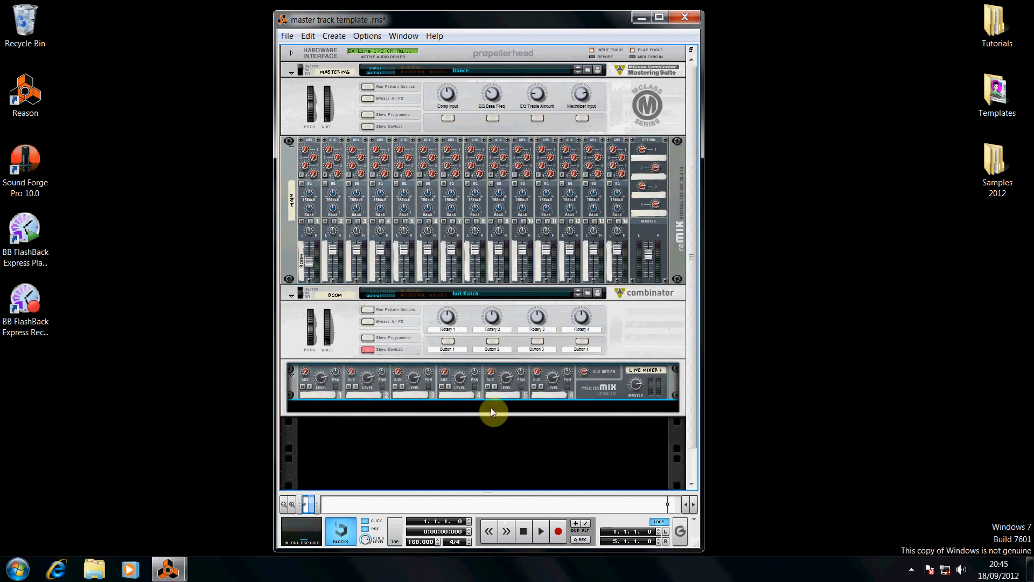
pyautogui.press('Tab')
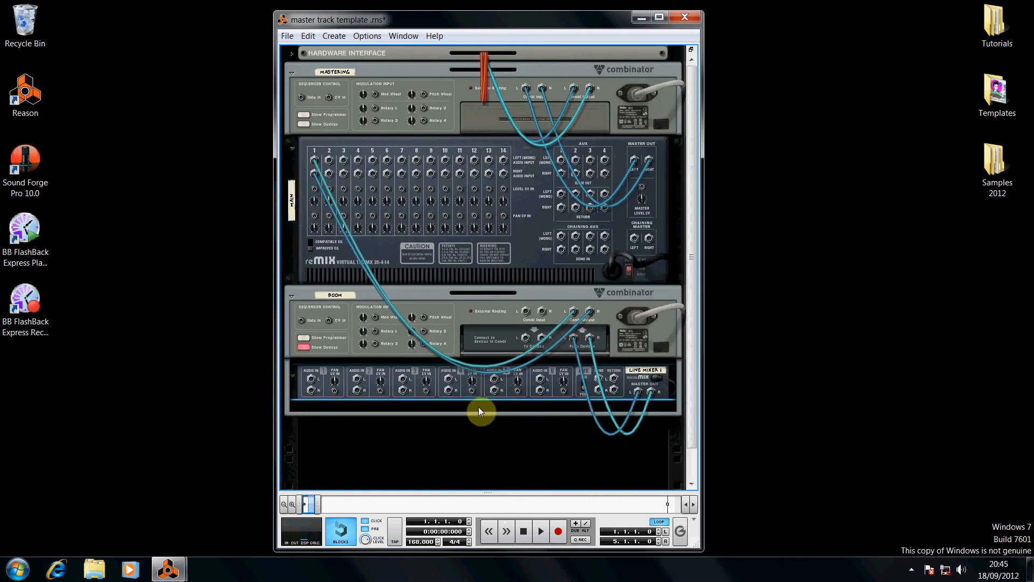
pyautogui.press('Tab')
# Add a Thor Polysonic Synthesizer inside the boom Combinator, below the line mixer.
pyautogui.click(478, 406)
pyautogui.rightClick(479, 407)
pyautogui.moveTo(584, 214)
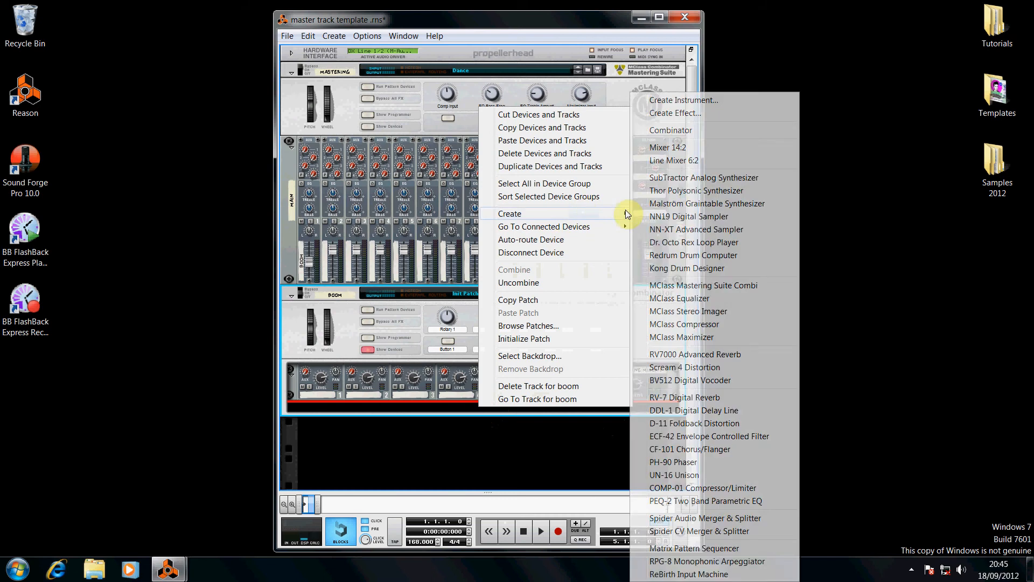
pyautogui.click(698, 190)
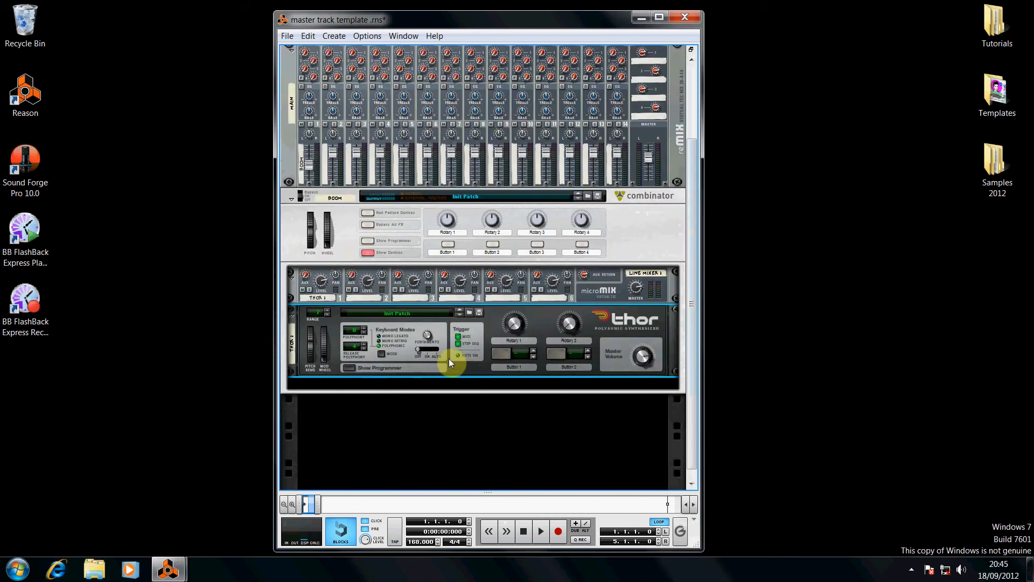
# Initialize the Thor's patch and show its programmer.
pyautogui.rightClick(458, 365)
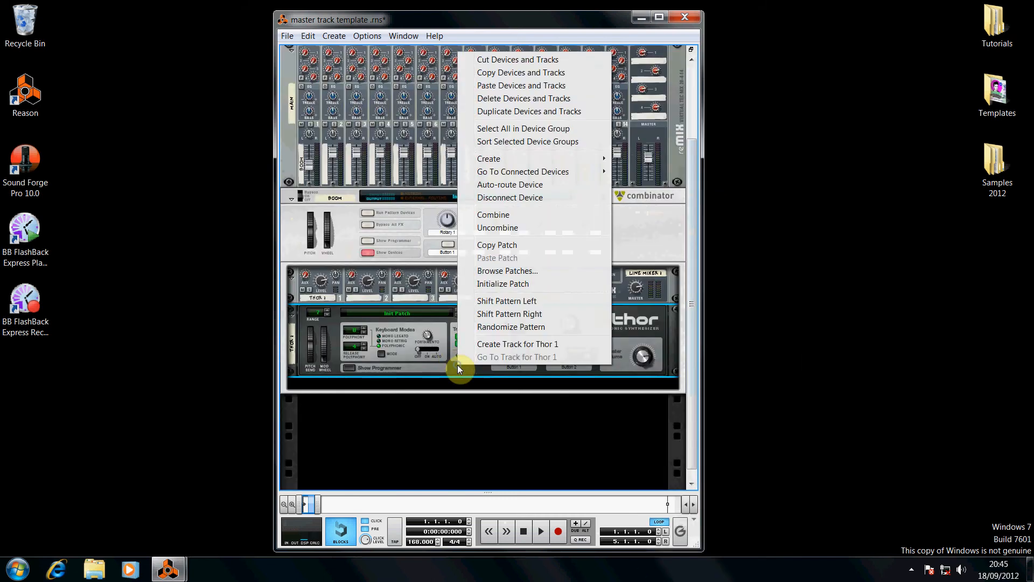
pyautogui.click(516, 284)
pyautogui.click(348, 370)
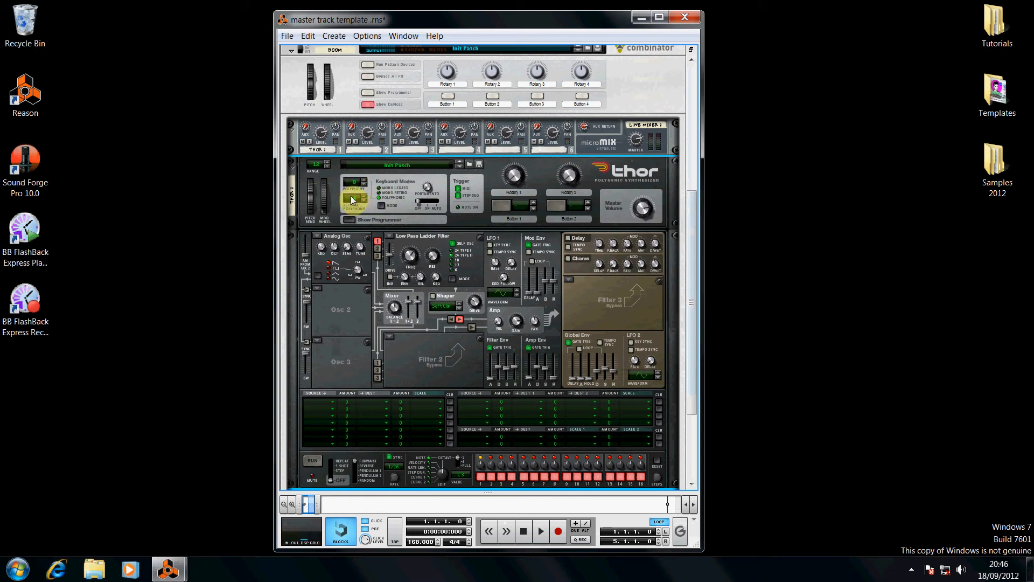
# Make all three Thor oscillators Wavetable types, then lower oscillator 2's octave and set oscillator 3's octave to 2.
pyautogui.click(317, 236)
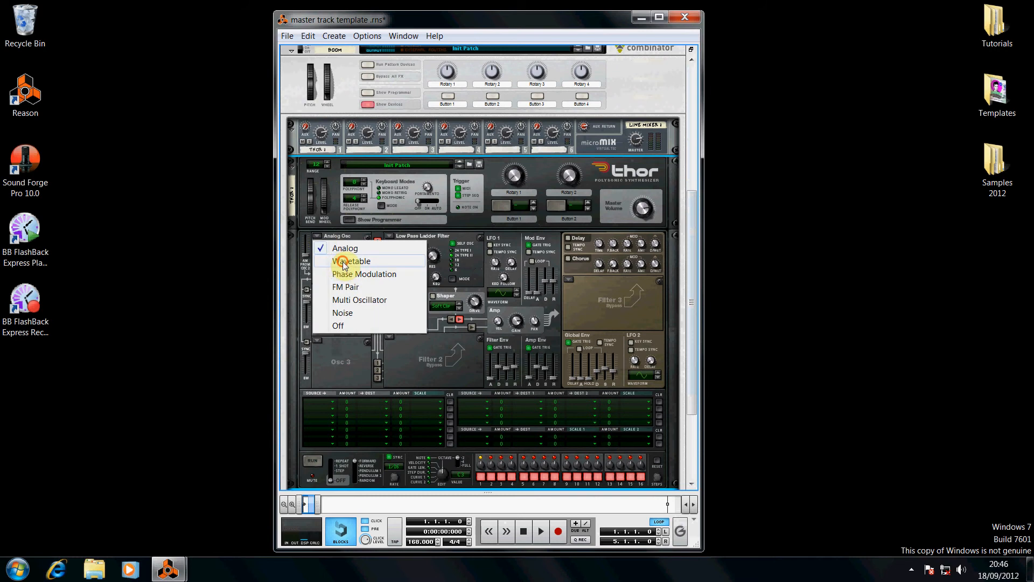
pyautogui.click(339, 262)
pyautogui.click(316, 289)
pyautogui.click(336, 313)
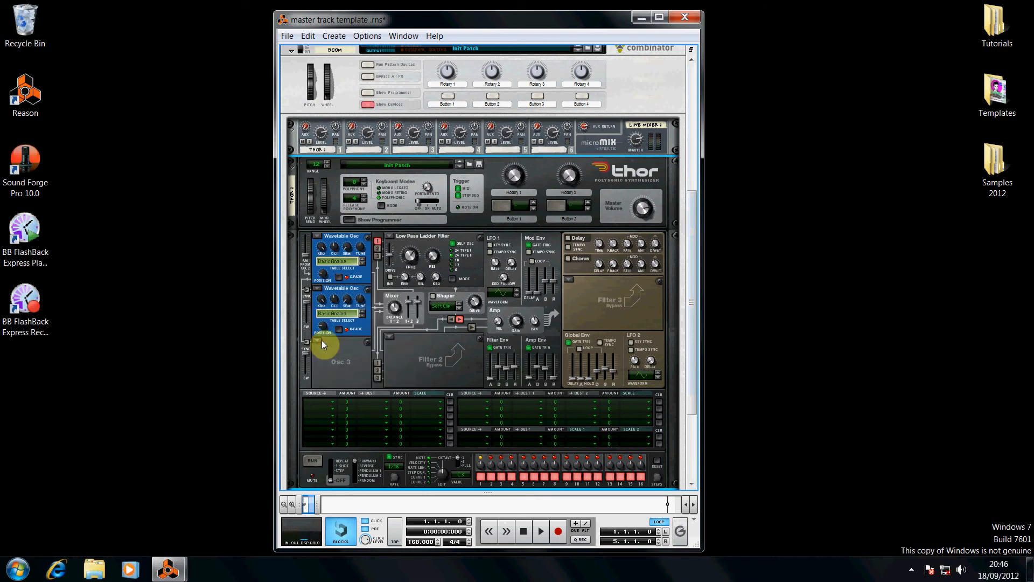
pyautogui.click(319, 341)
pyautogui.click(336, 365)
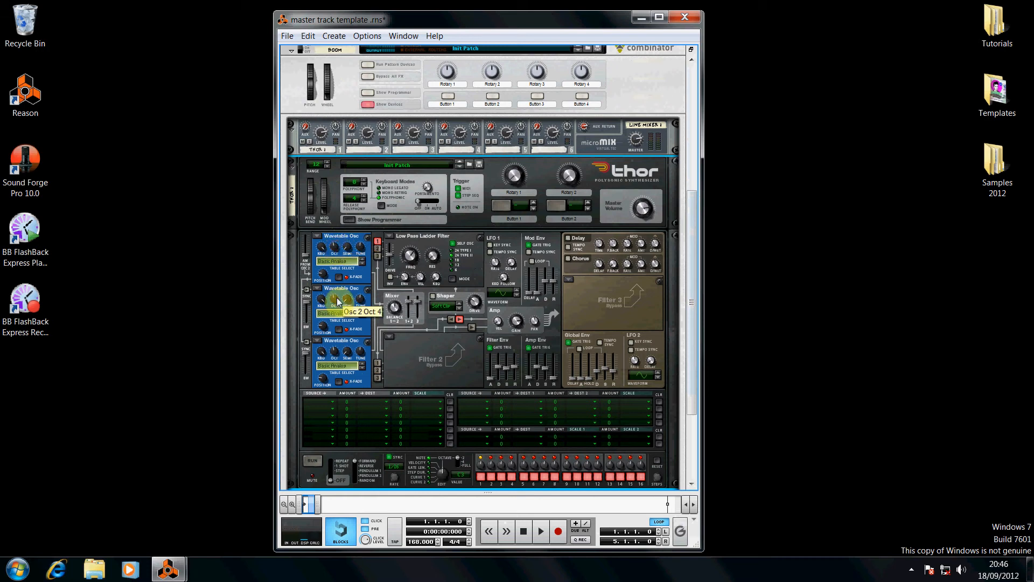
pyautogui.moveTo(335, 299); pyautogui.dragTo(337, 307)
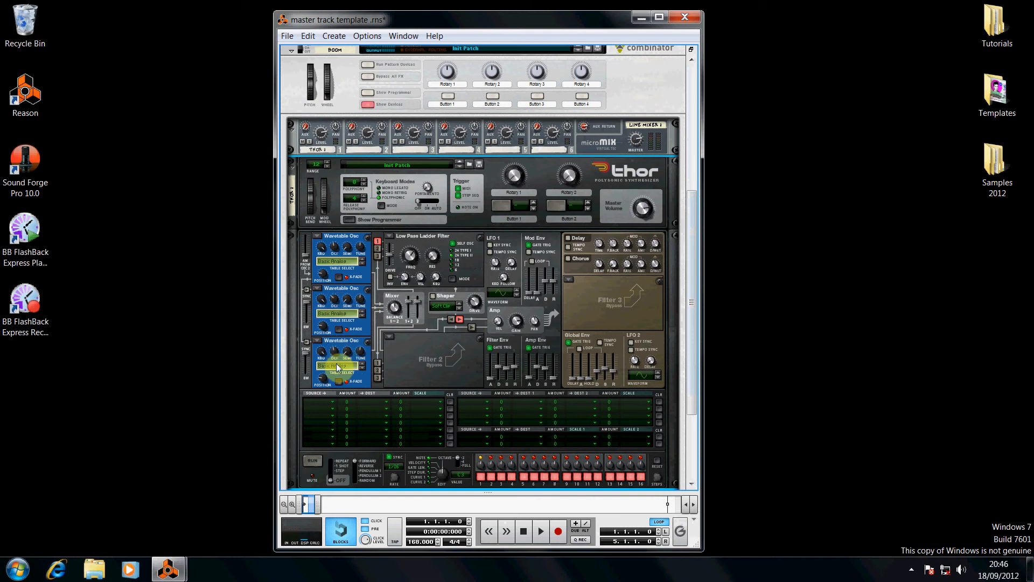
pyautogui.moveTo(335, 354); pyautogui.dragTo(334, 360)
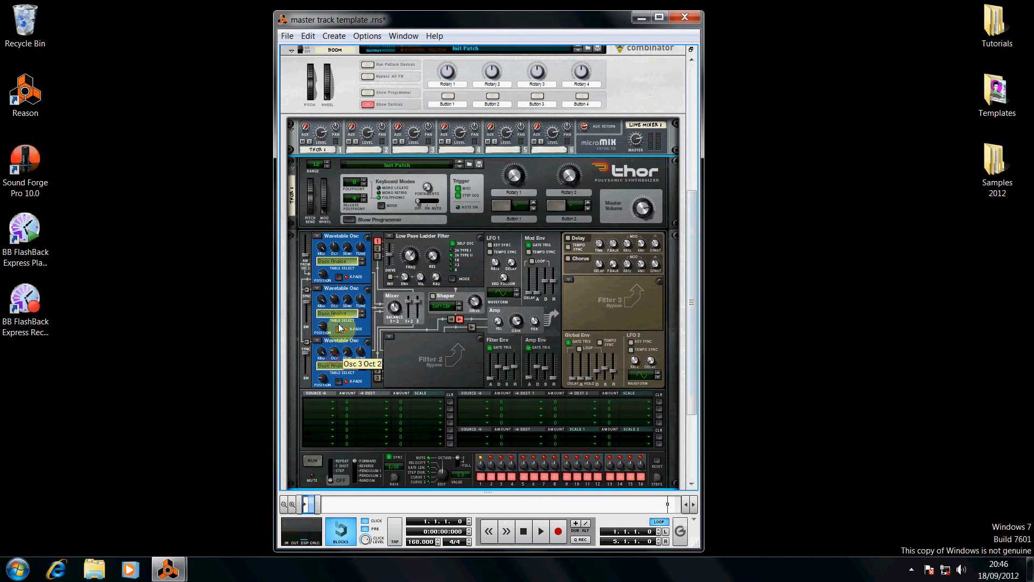
# Set the wavetables to 5 Sines for oscillator 1, 10 Sines for oscillator 2 and Synced Ramp for oscillator 3.
pyautogui.click(341, 262)
pyautogui.click(398, 252)
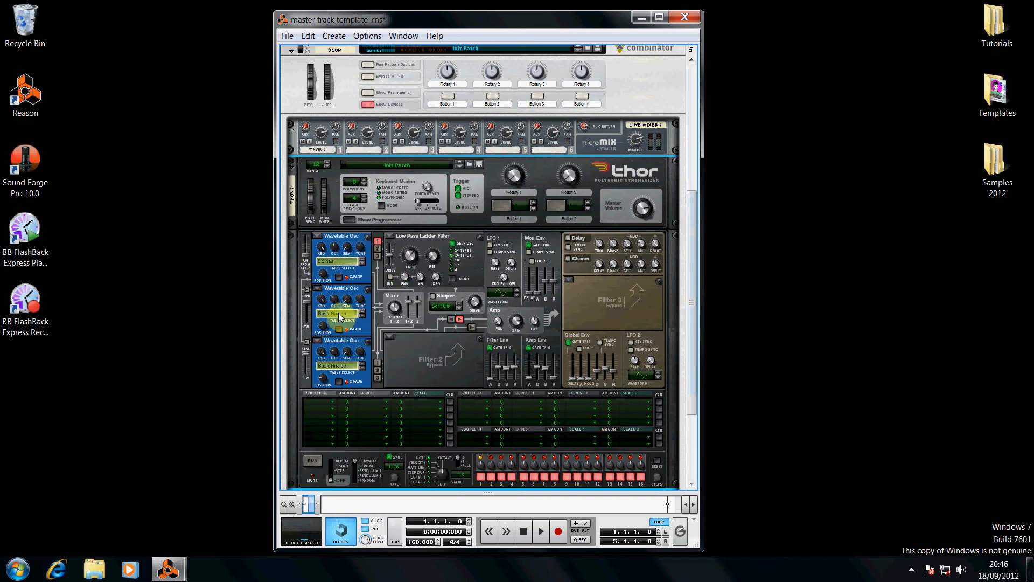
pyautogui.click(337, 313)
pyautogui.click(399, 238)
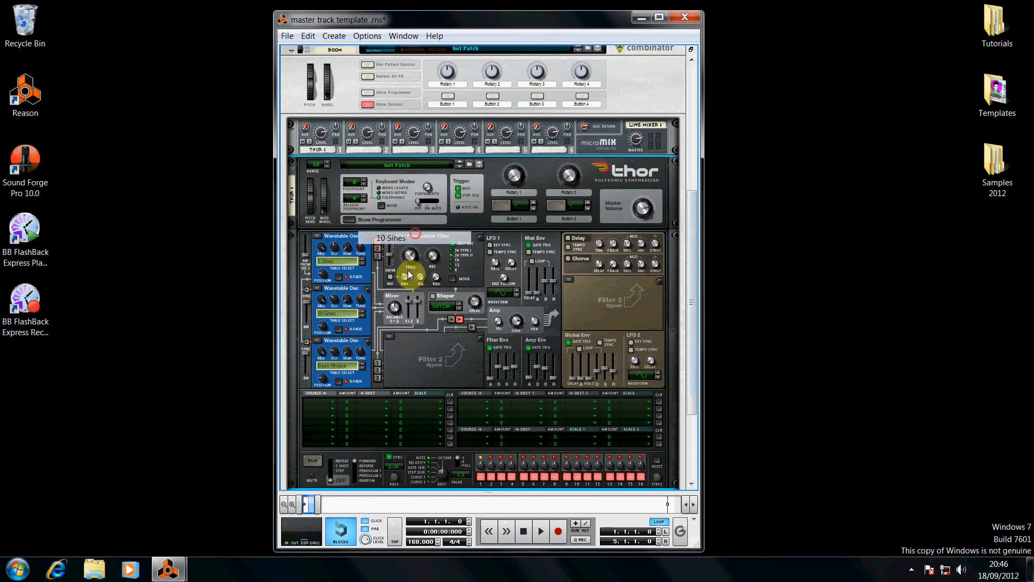
pyautogui.click(340, 368)
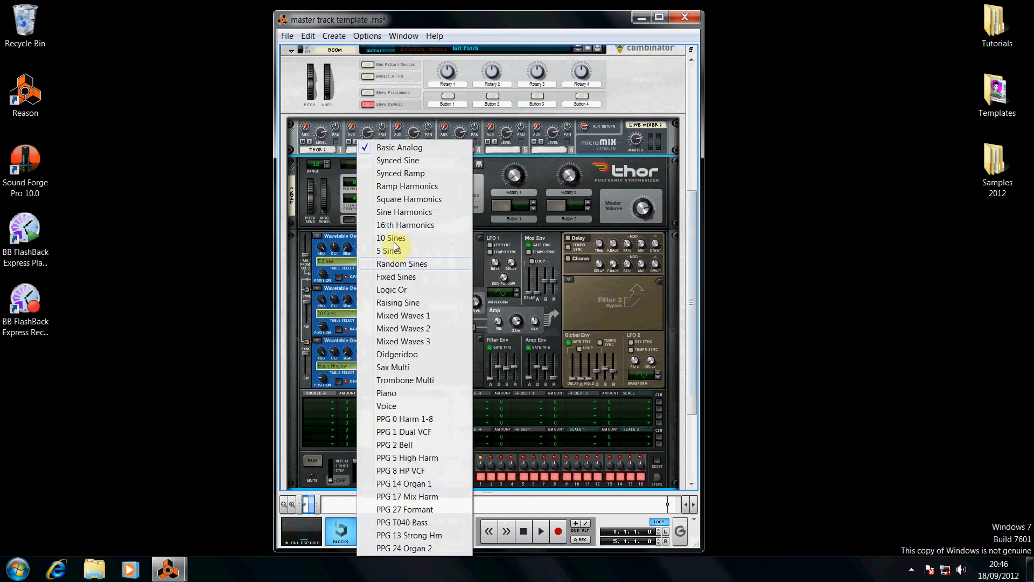
pyautogui.click(410, 173)
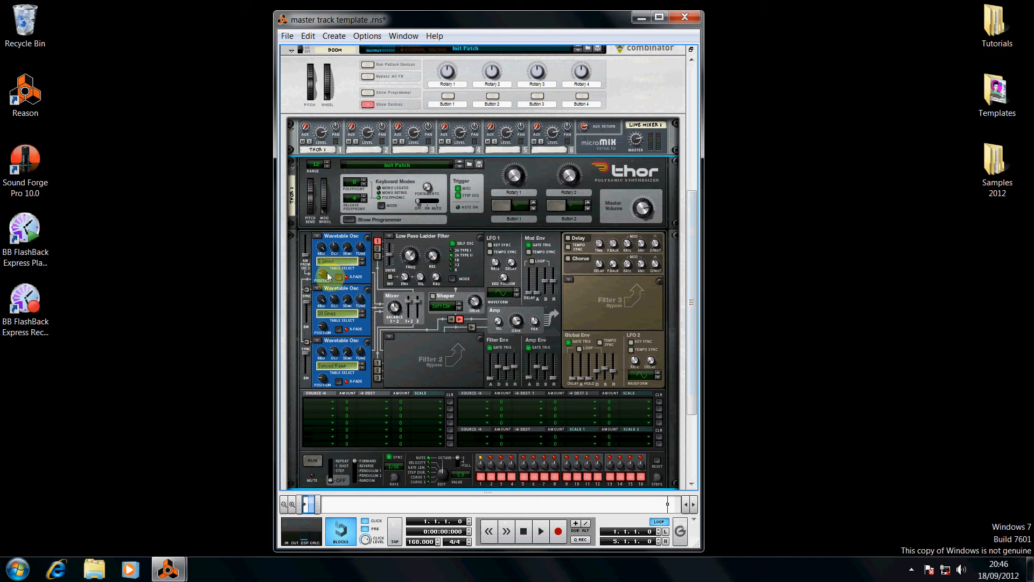
# Adjust the wavetable position of oscillators 1, 2 and 3.
pyautogui.moveTo(325, 277)
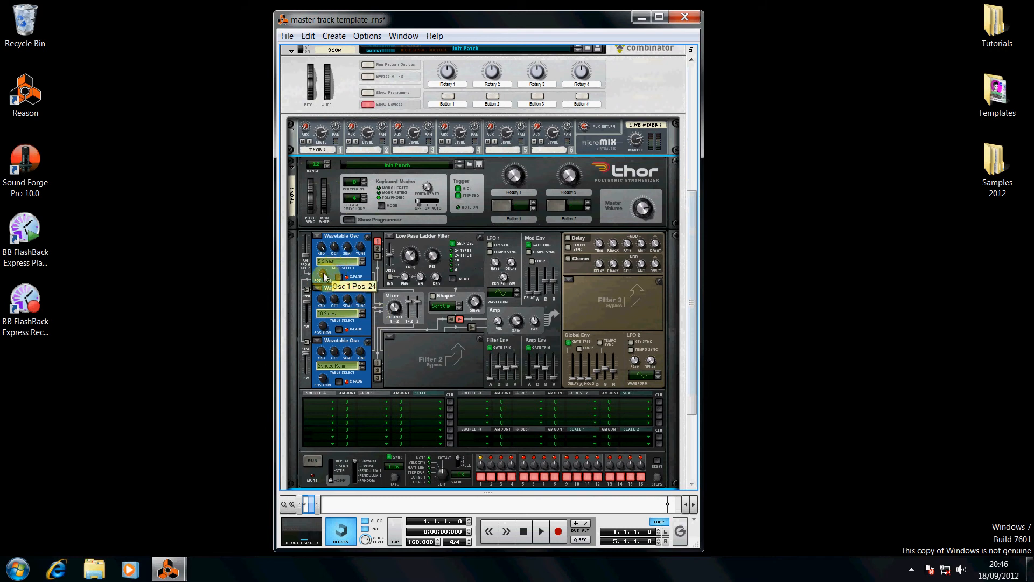
pyautogui.moveTo(324, 277)
pyautogui.mouseDown()
pyautogui.moveTo(333, 258)
pyautogui.moveTo(329, 274)
pyautogui.mouseUp()
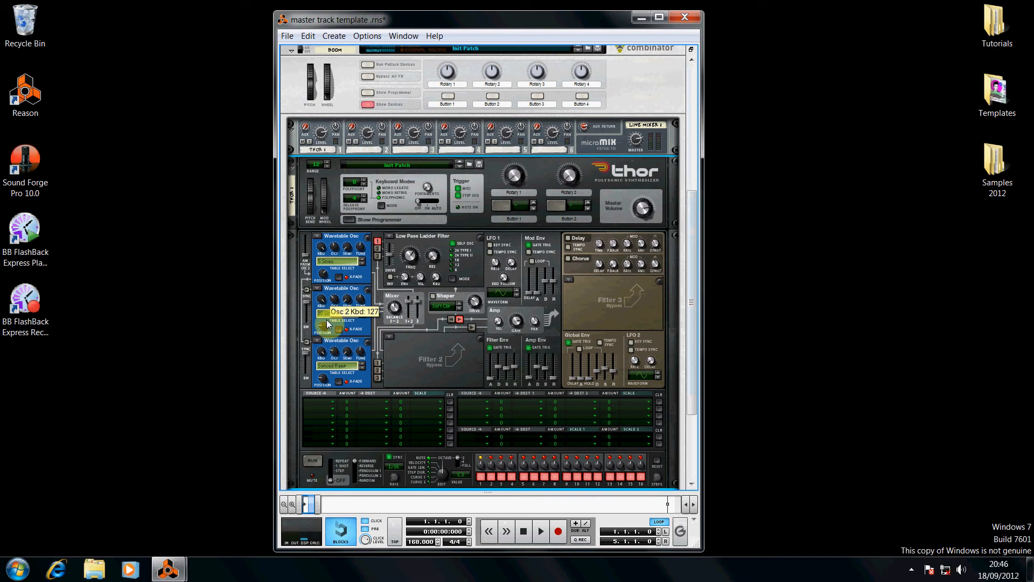
pyautogui.moveTo(325, 330)
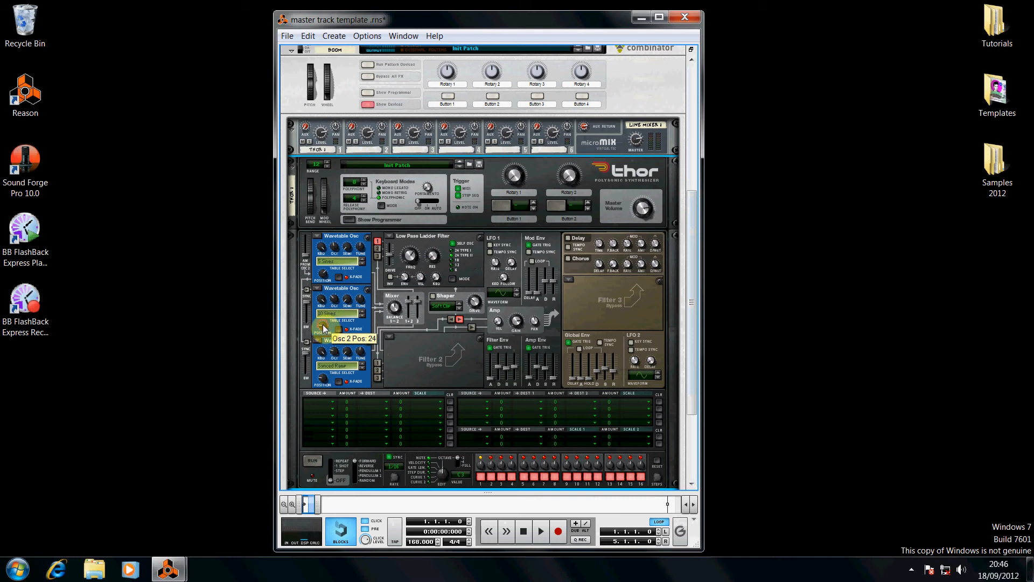
pyautogui.moveTo(325, 328); pyautogui.dragTo(327, 327)
pyautogui.moveTo(327, 380)
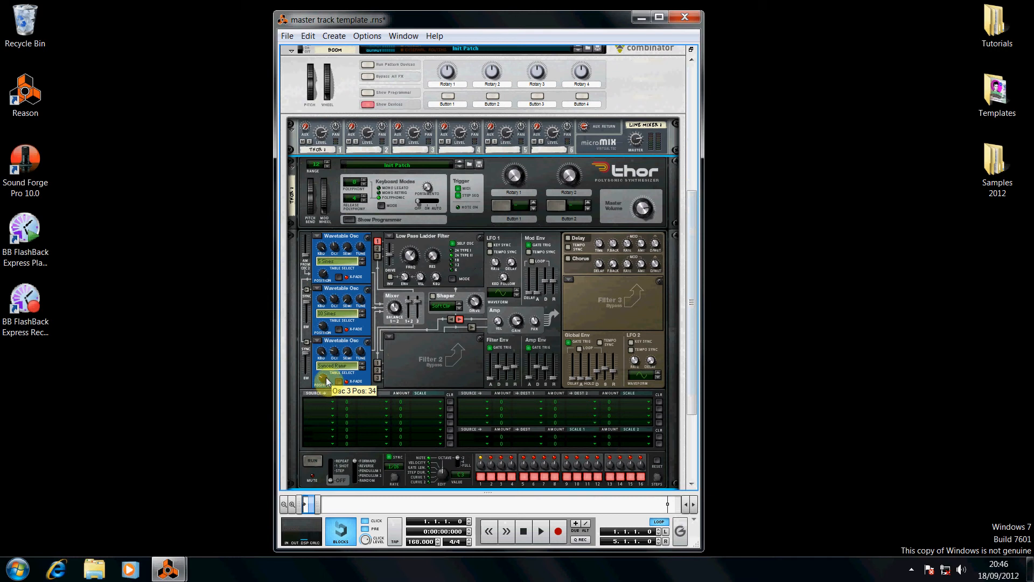
pyautogui.moveTo(326, 380); pyautogui.dragTo(331, 375)
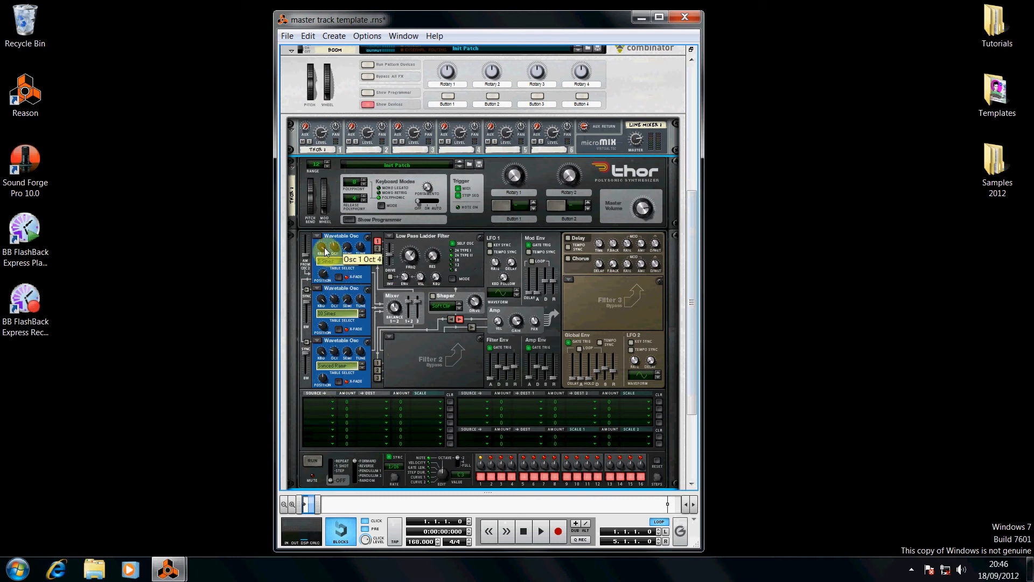
# Route oscillators 2 and 3 into Filter 1 alongside oscillator 1 and change the filter type to Comb.
pyautogui.moveTo(324, 250)
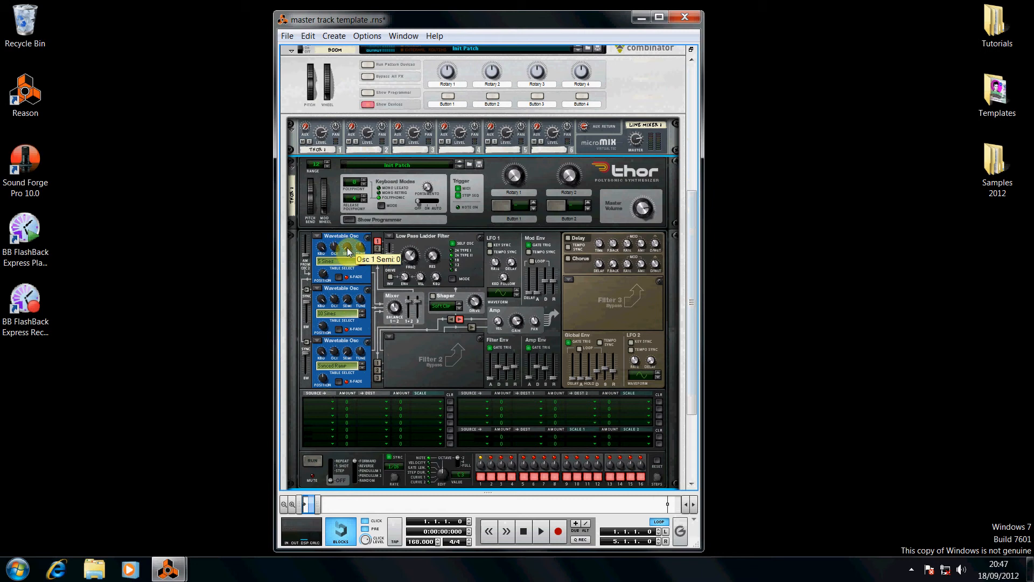
pyautogui.click(391, 236)
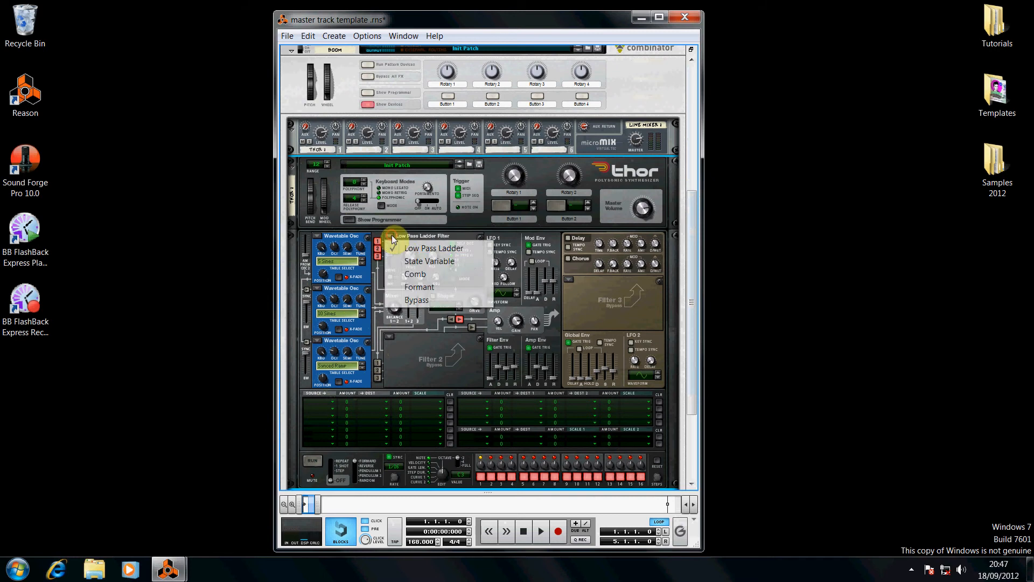
pyautogui.click(416, 275)
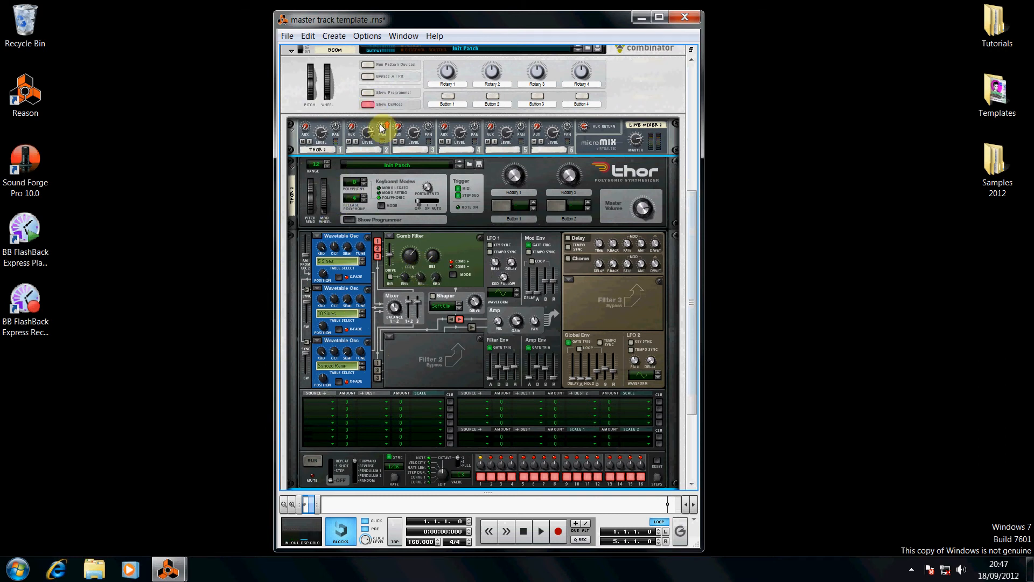
# Lower the frequency of Thor's Comb filter.
pyautogui.scroll(3, 380, 128)
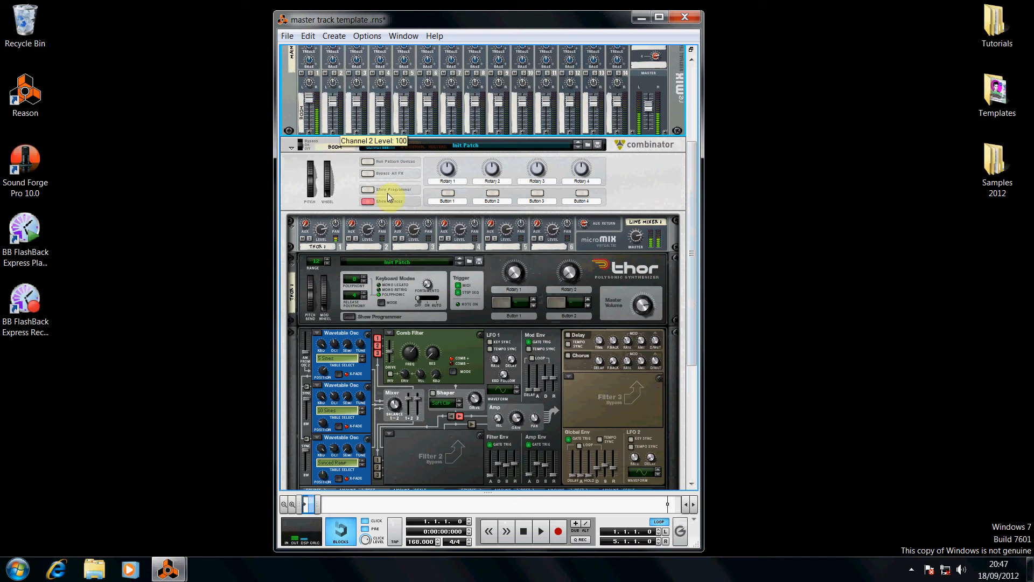
pyautogui.scroll(-4, 387, 195)
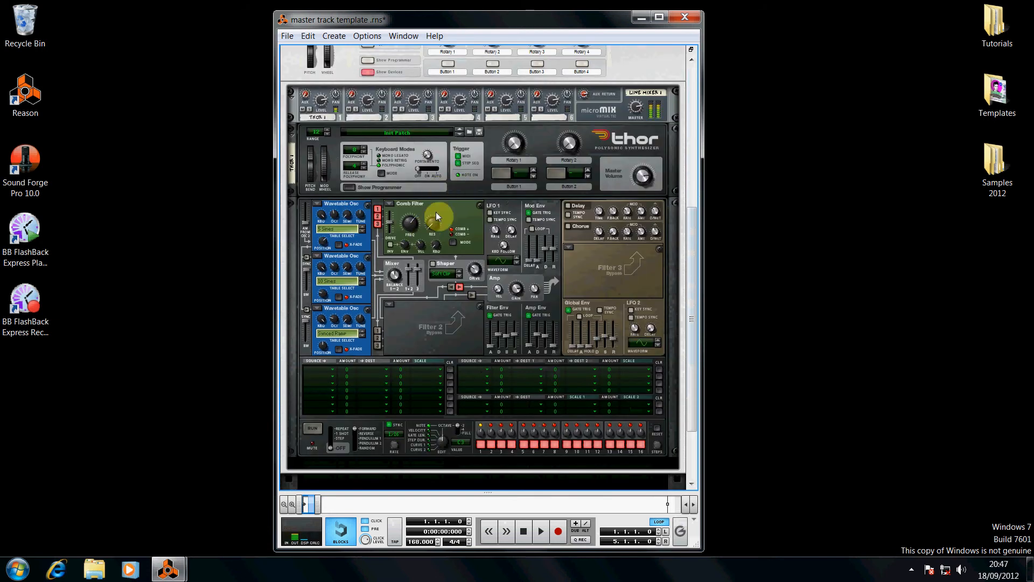
pyautogui.moveTo(412, 221); pyautogui.dragTo(412, 240)
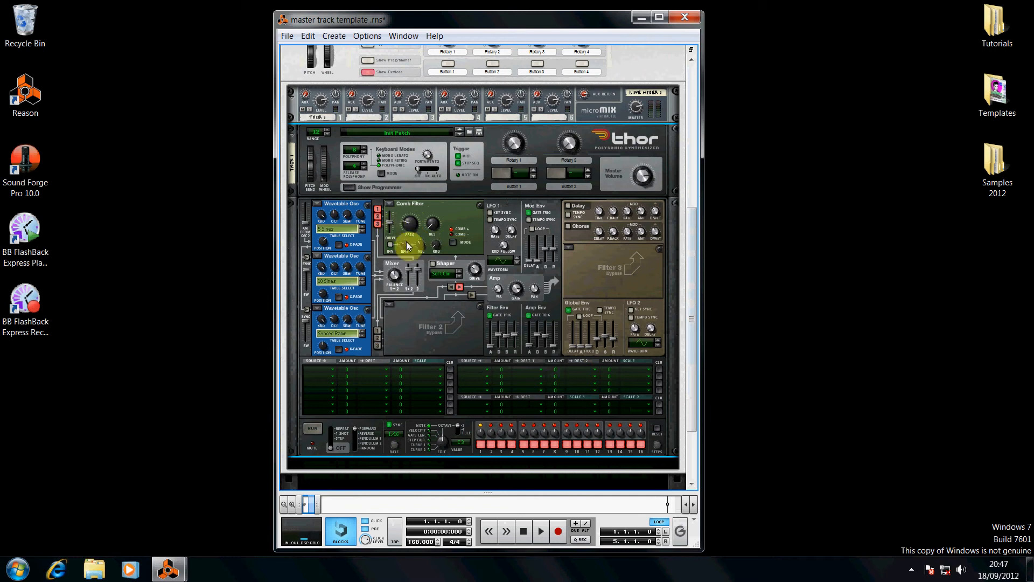
pyautogui.moveTo(407, 246)
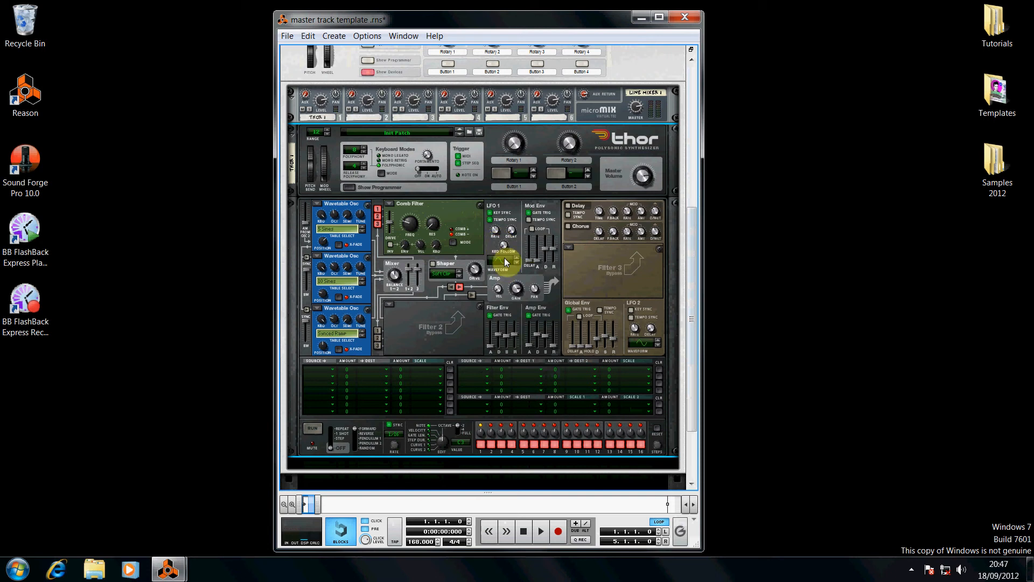
# Enable key sync and tempo sync on LFO 1 and change its waveform.
pyautogui.click(518, 256)
pyautogui.click(517, 257)
pyautogui.click(517, 256)
pyautogui.click(518, 257)
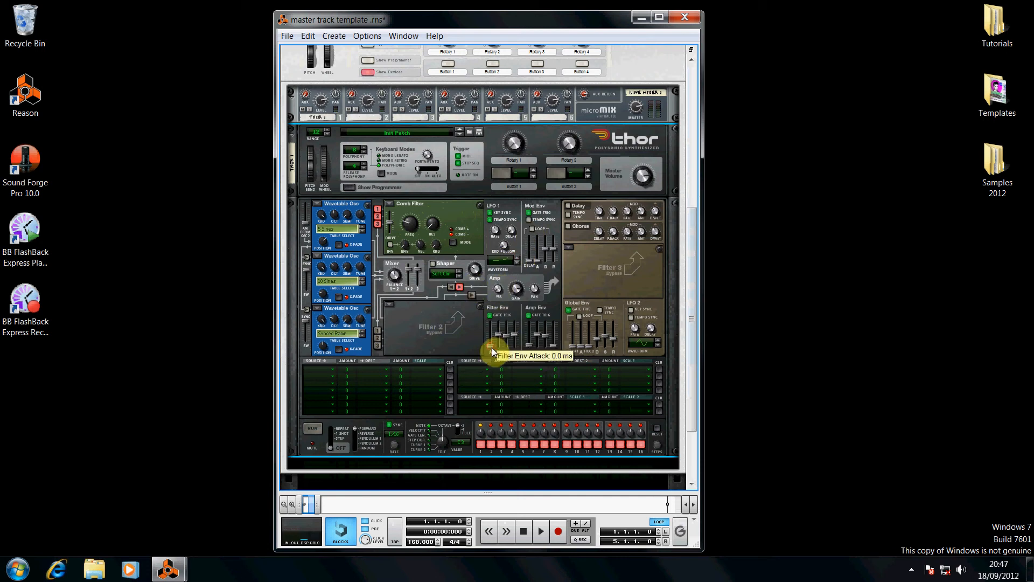
# Bring the filter envelope's decay and sustain down to their minimum.
pyautogui.moveTo(498, 334); pyautogui.dragTo(503, 363)
pyautogui.moveTo(507, 336); pyautogui.dragTo(526, 386)
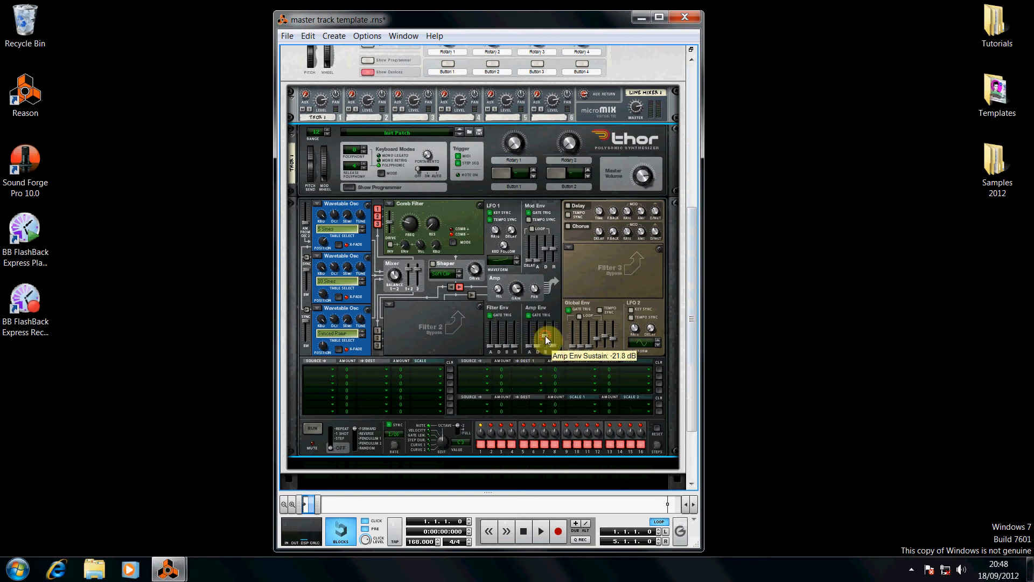
# Raise the amp envelope's sustain and turn up the oscillator levels in Thor's mixer.
pyautogui.moveTo(546, 340); pyautogui.dragTo(556, 297)
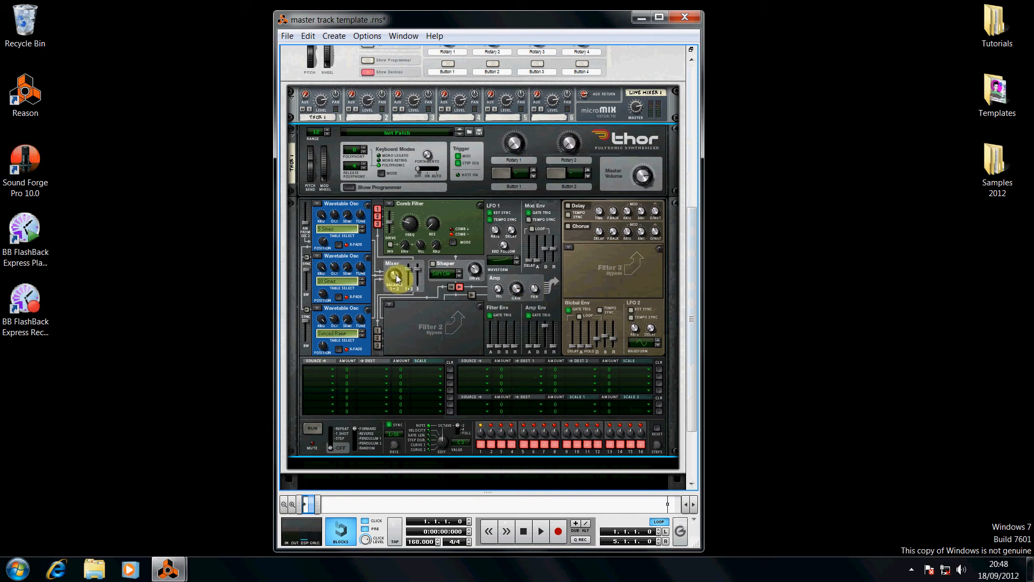
pyautogui.moveTo(400, 275); pyautogui.dragTo(402, 254)
pyautogui.moveTo(398, 278)
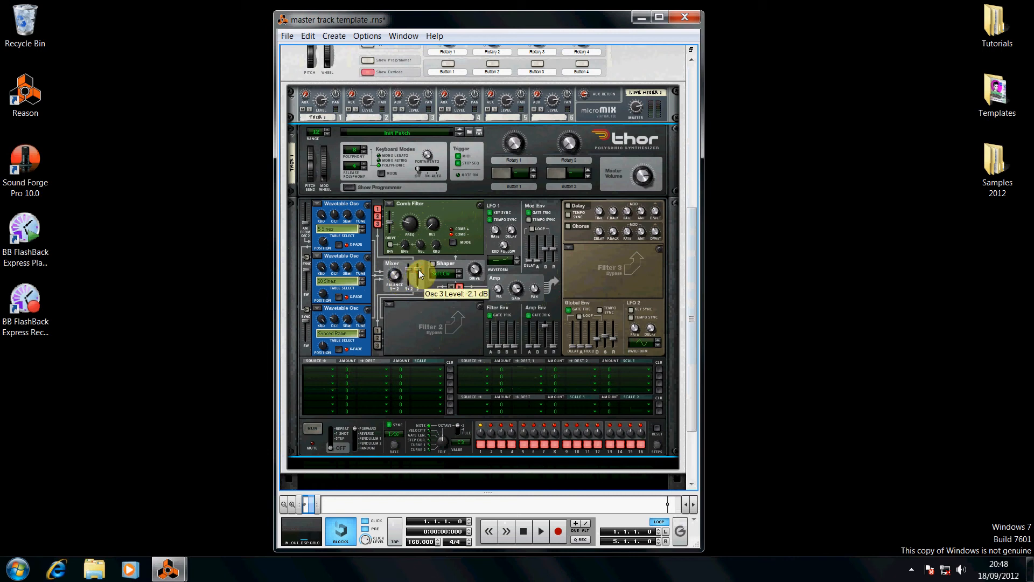
pyautogui.moveTo(419, 269); pyautogui.dragTo(419, 264)
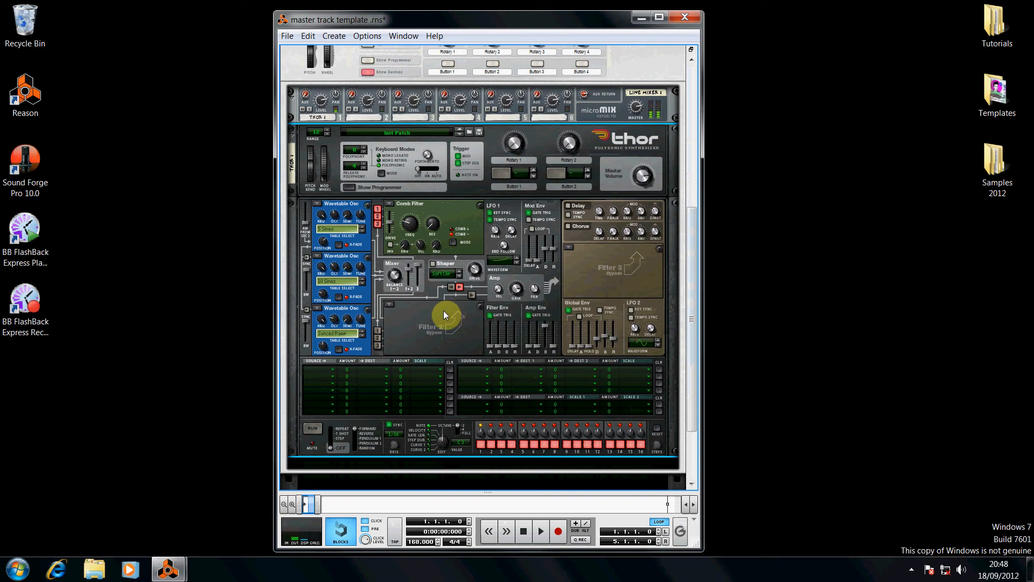
# Adjust Thor's portamento amount and set the portamento mode to off.
pyautogui.moveTo(429, 155); pyautogui.dragTo(430, 140)
pyautogui.moveTo(426, 167); pyautogui.dragTo(419, 168)
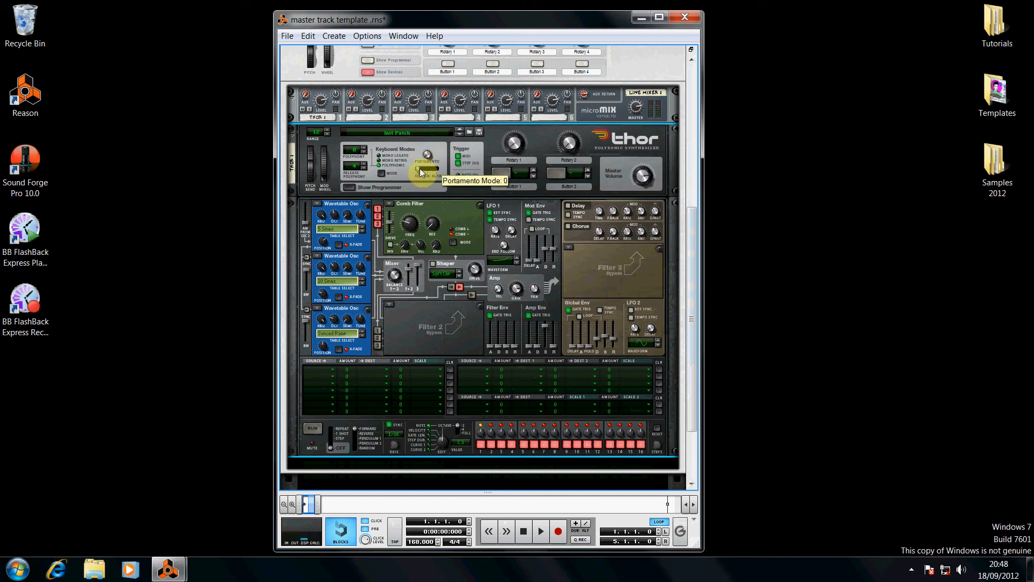
# Set LFO 1 as the modulation source in the first three rows of Thor's modulation matrix.
pyautogui.click(324, 367)
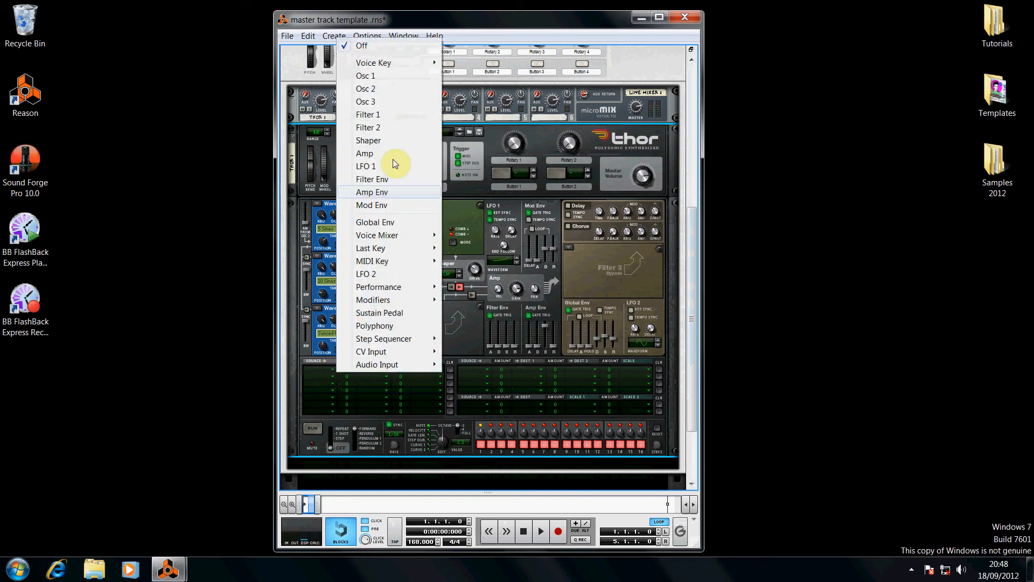
pyautogui.click(387, 162)
pyautogui.click(325, 375)
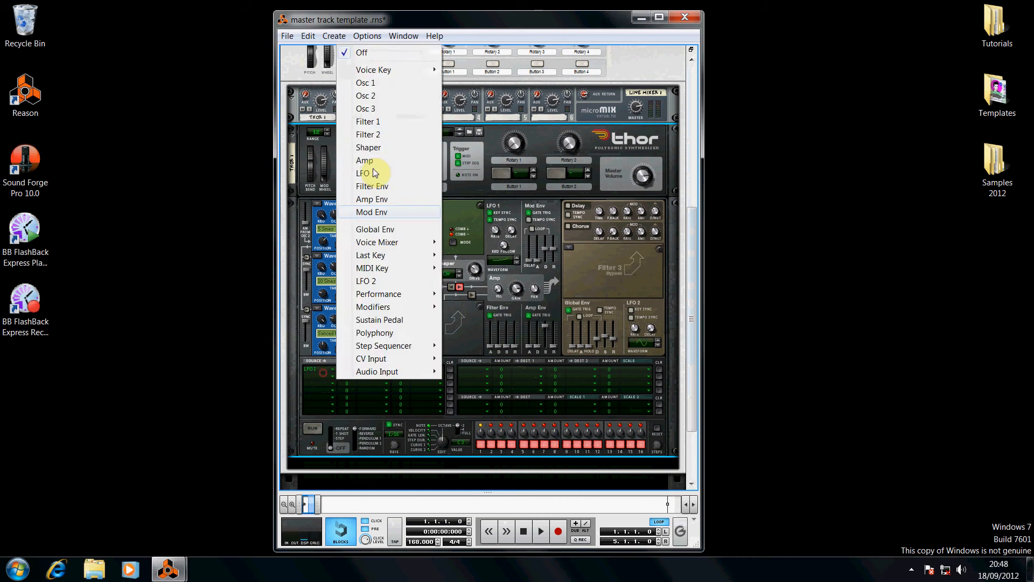
pyautogui.click(387, 170)
pyautogui.click(326, 382)
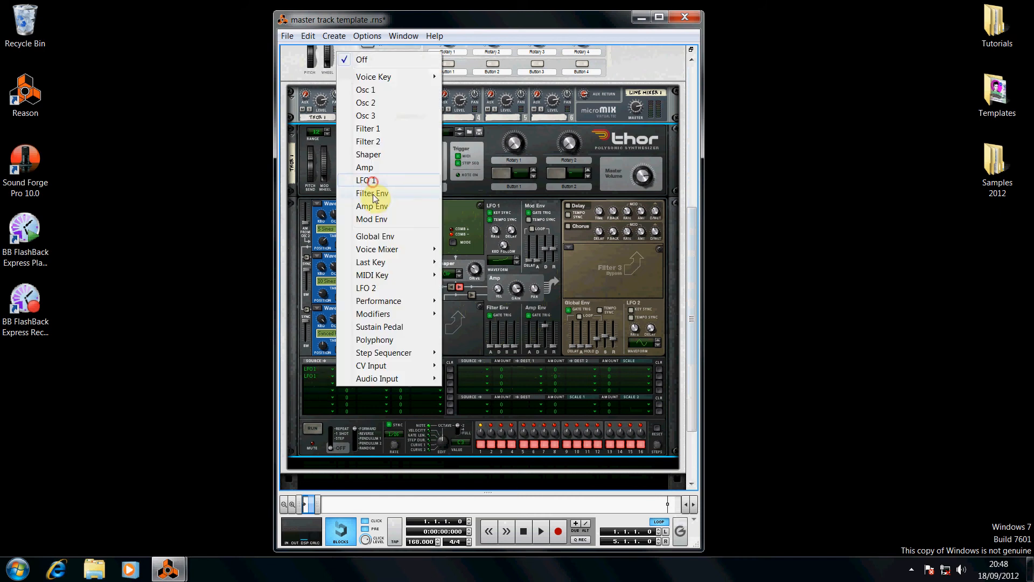
pyautogui.click(377, 178)
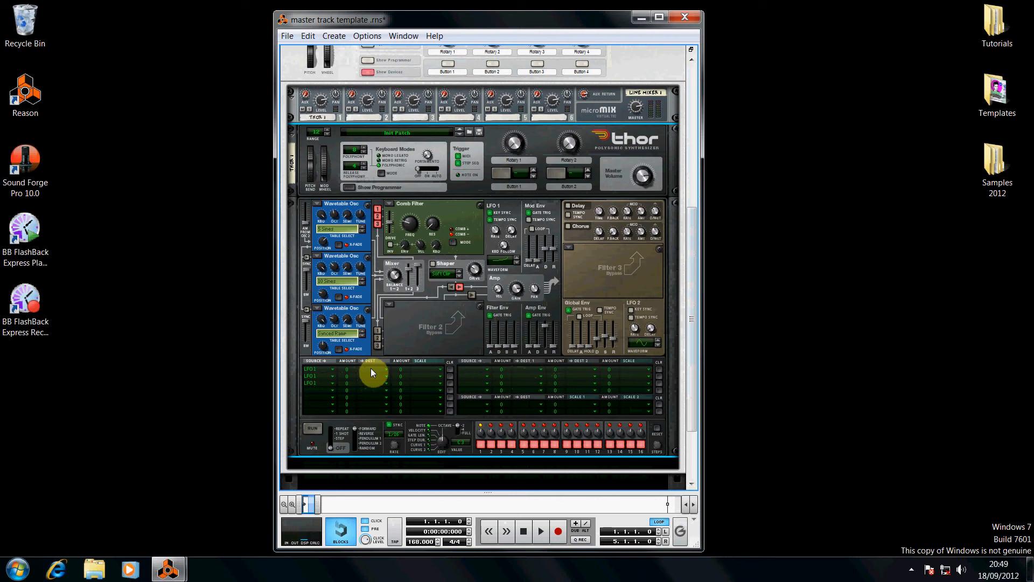
# Route the three LFO 1 rows to the position of oscillators 1, 2 and 3, and set their modulation amounts.
pyautogui.click(373, 368)
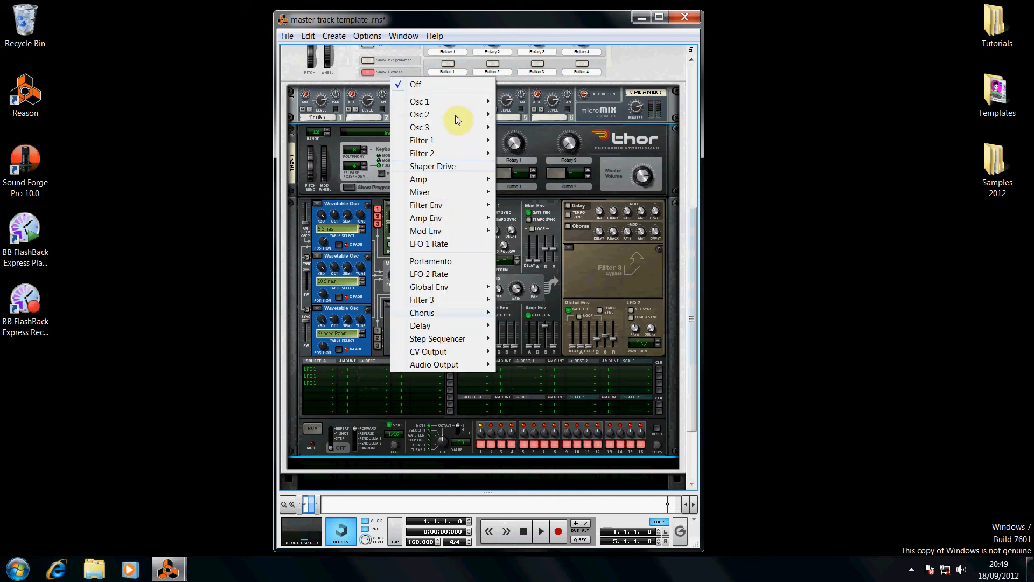
pyautogui.moveTo(474, 101)
pyautogui.click(519, 128)
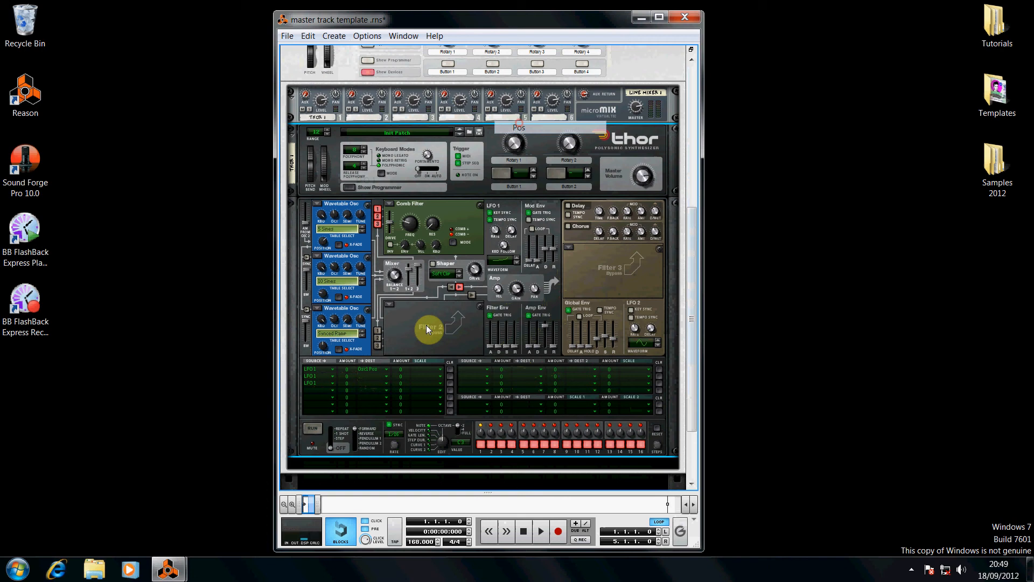
pyautogui.click(378, 376)
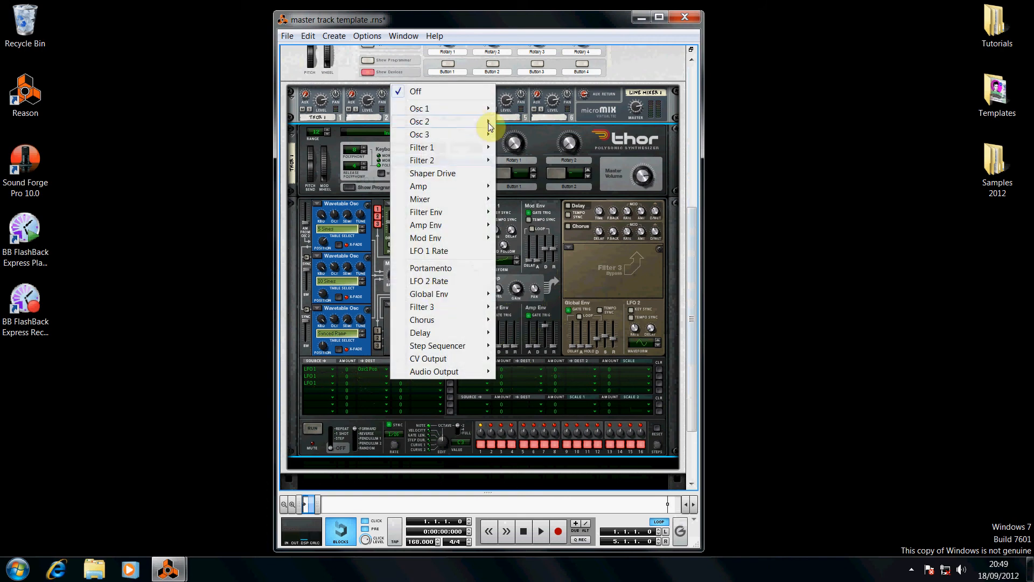
pyautogui.moveTo(475, 123)
pyautogui.click(517, 141)
pyautogui.click(374, 381)
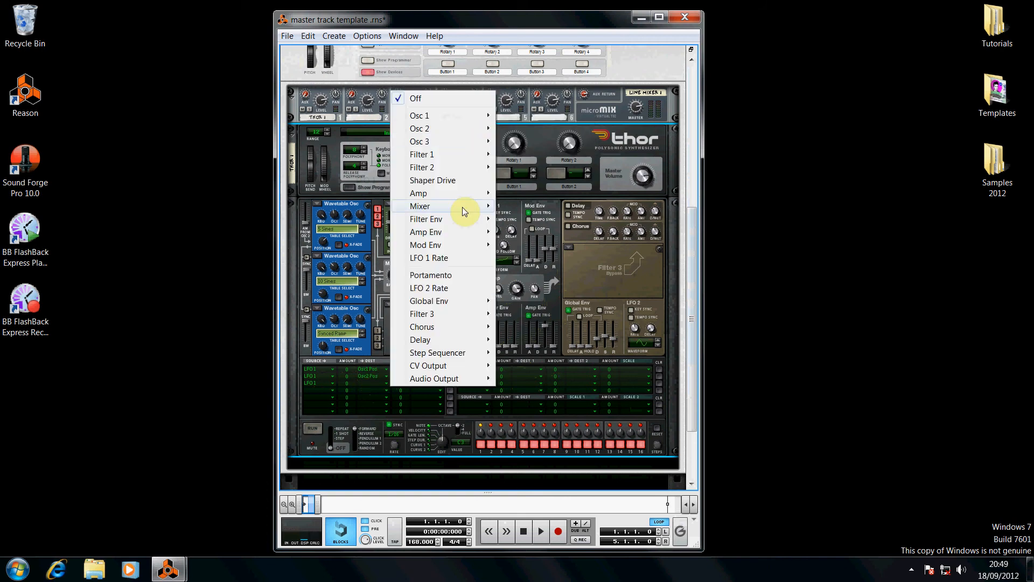
pyautogui.moveTo(474, 141)
pyautogui.click(533, 171)
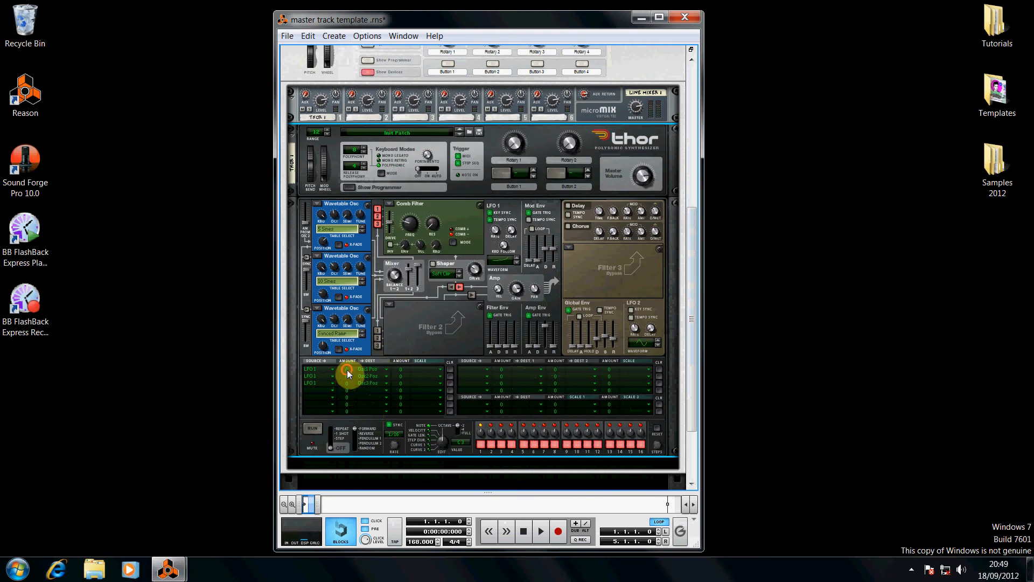
pyautogui.moveTo(346, 370)
pyautogui.mouseDown()
pyautogui.moveTo(358, 358)
pyautogui.moveTo(355, 369)
pyautogui.mouseUp()
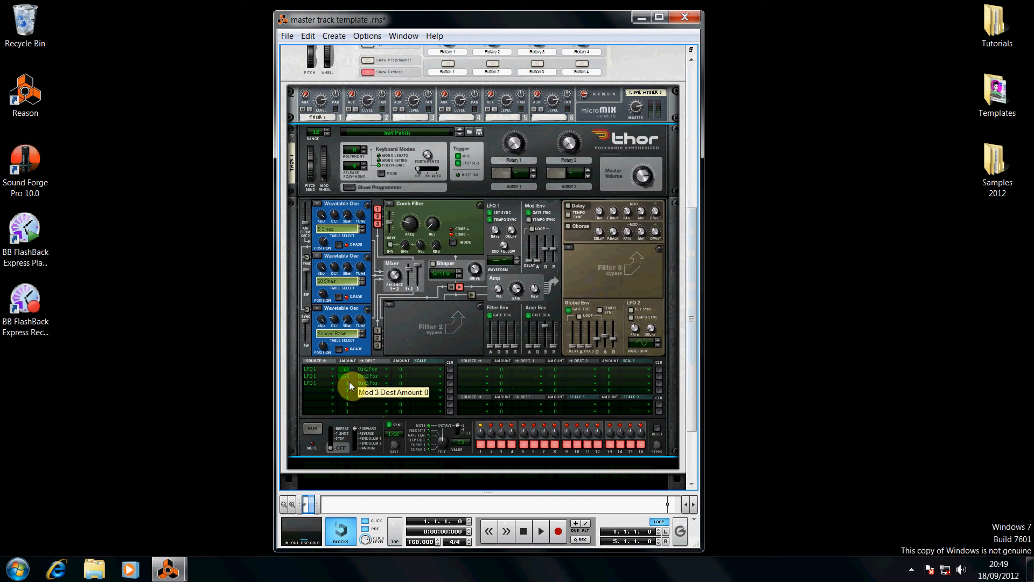
pyautogui.moveTo(349, 381)
pyautogui.mouseDown()
pyautogui.moveTo(355, 366)
pyautogui.moveTo(351, 385)
pyautogui.mouseUp()
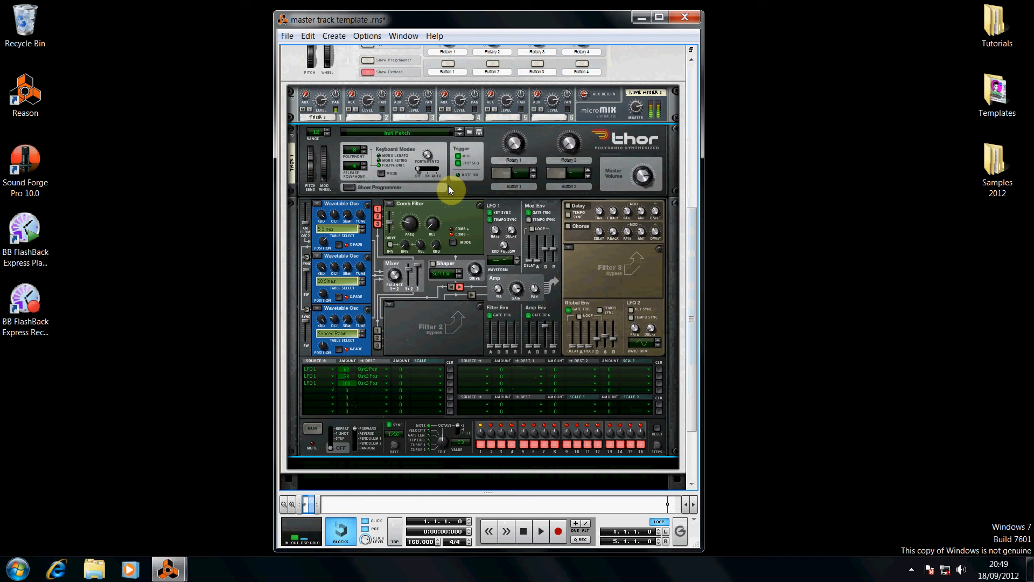
# Collapse Thor's programmer and duplicate the Thor device inside the Combinator.
pyautogui.click(350, 188)
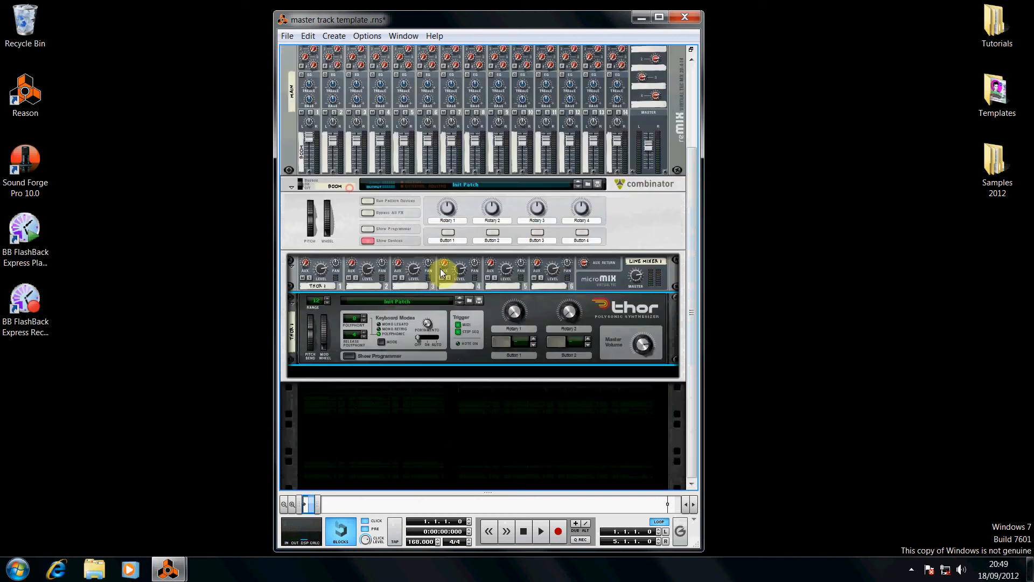
pyautogui.rightClick(481, 322)
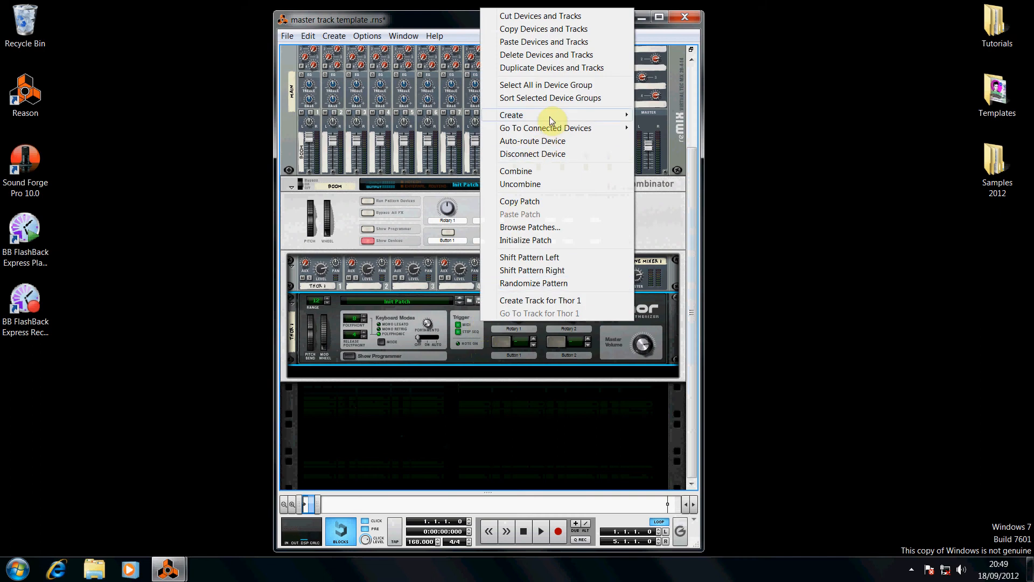
pyautogui.moveTo(549, 116)
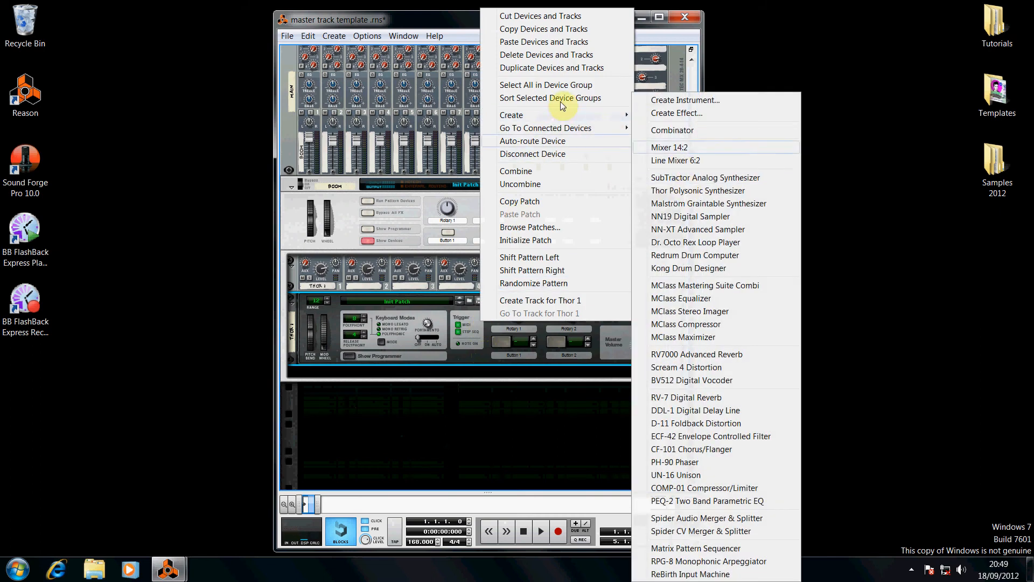
pyautogui.click(550, 67)
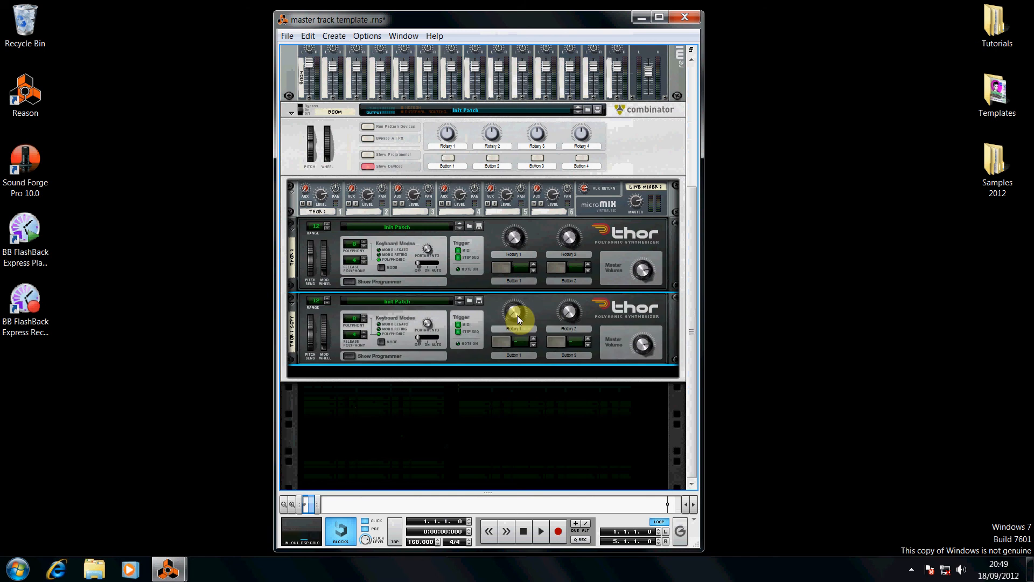
# Connect the duplicated Thor's audio output to channel 2 of the line mixer on the rear of the rack.
pyautogui.press('Tab')
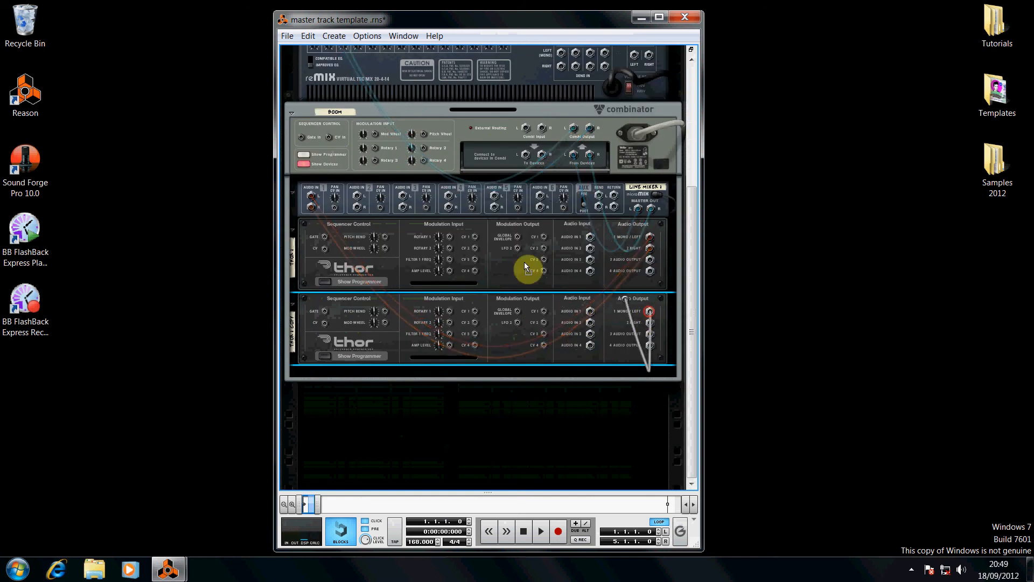
pyautogui.moveTo(526, 268); pyautogui.dragTo(358, 203)
pyautogui.press('Tab')
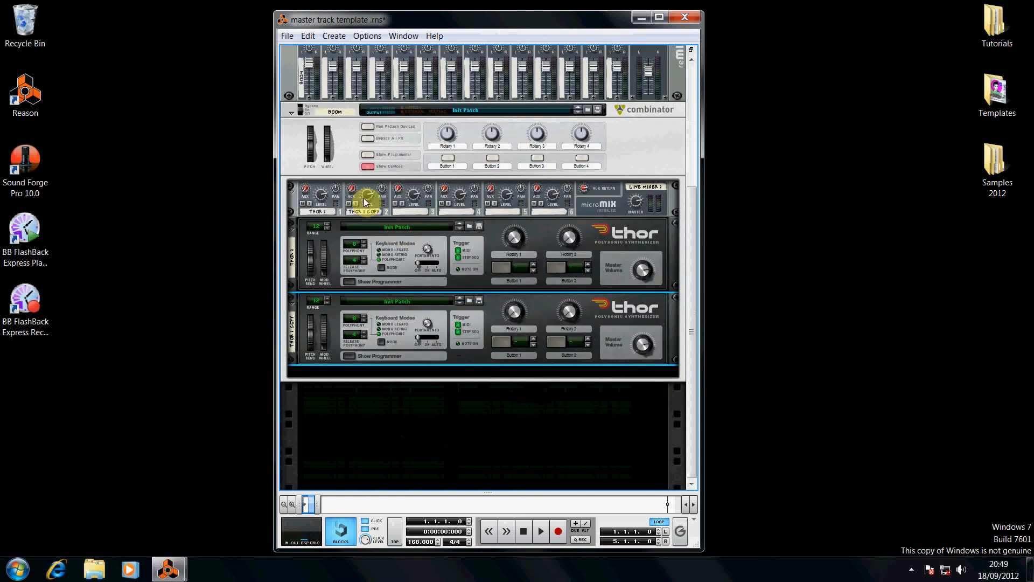
# Select the line mixer and inspect the rear cabling from its master output to the Combinator.
pyautogui.click(338, 192)
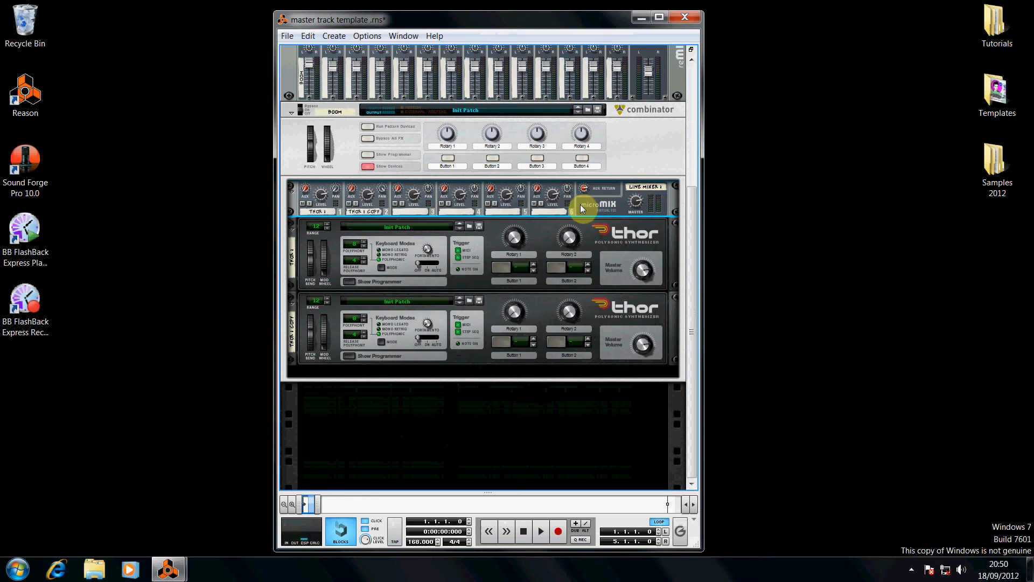
pyautogui.press('Tab')
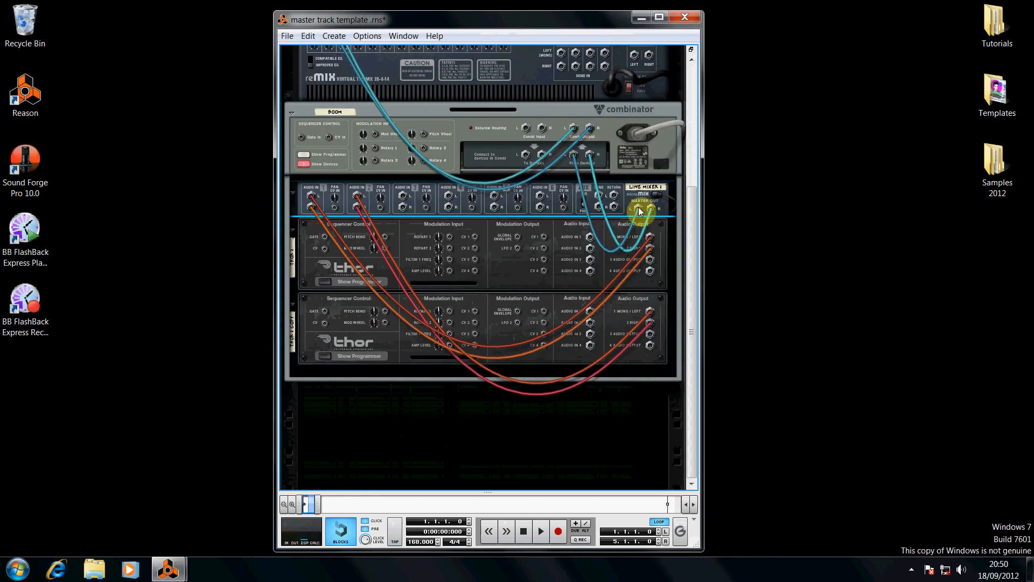
pyautogui.press('Tab')
pyautogui.press('Tab')
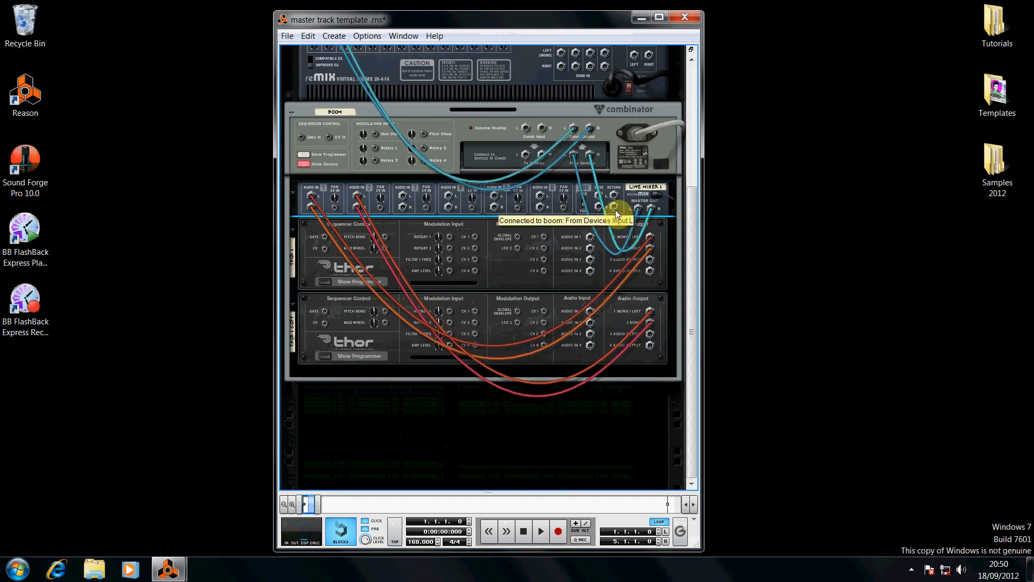
pyautogui.press('Tab')
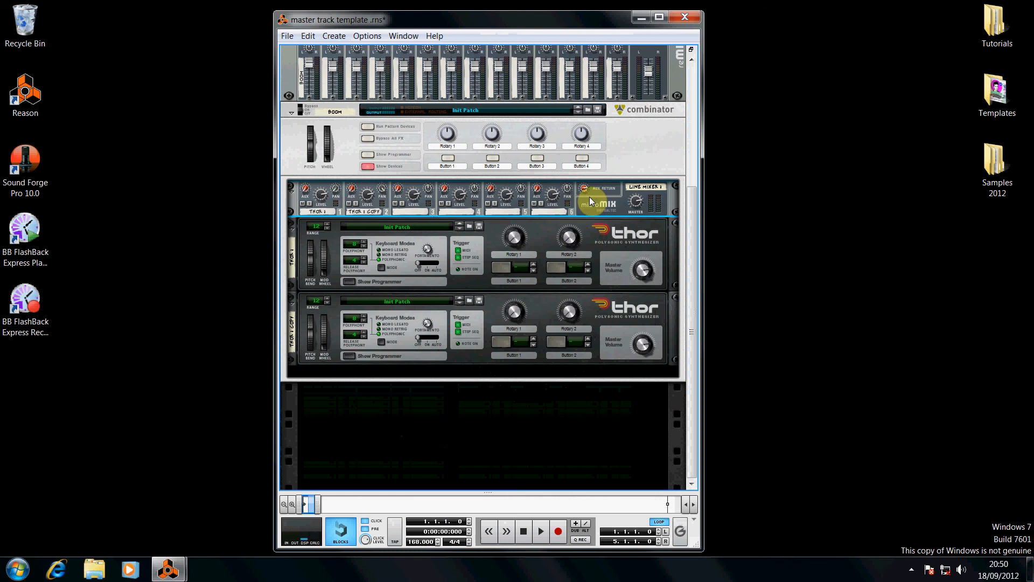
# Create a Scream 4 Distortion, place it above the line mixer and cable its output to the Combinator's From Devices input.
pyautogui.rightClick(595, 198)
pyautogui.moveTo(661, 303)
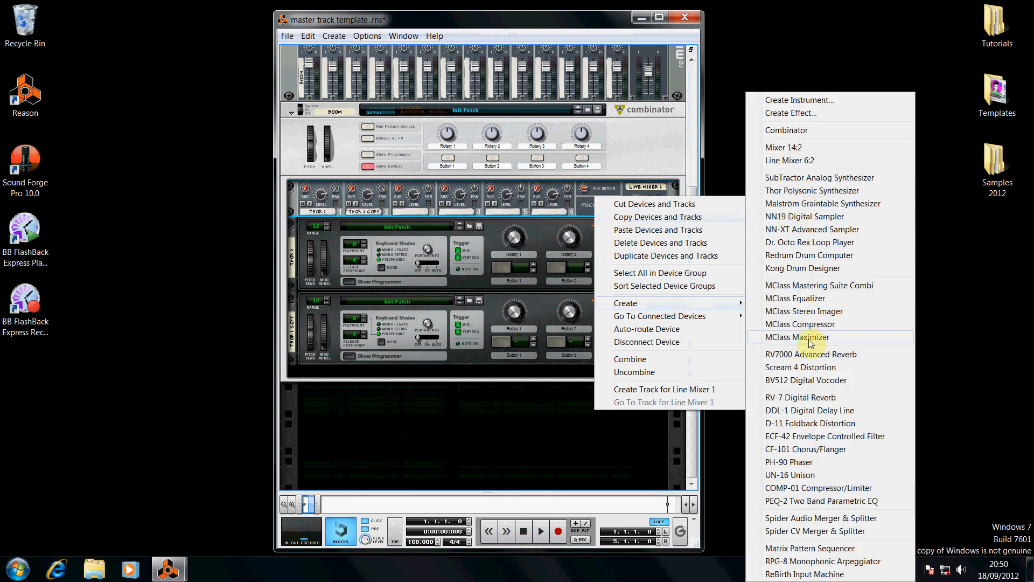
pyautogui.click(808, 364)
pyautogui.moveTo(529, 245); pyautogui.dragTo(606, 223)
pyautogui.press('Tab')
pyautogui.moveTo(614, 269); pyautogui.dragTo(573, 156)
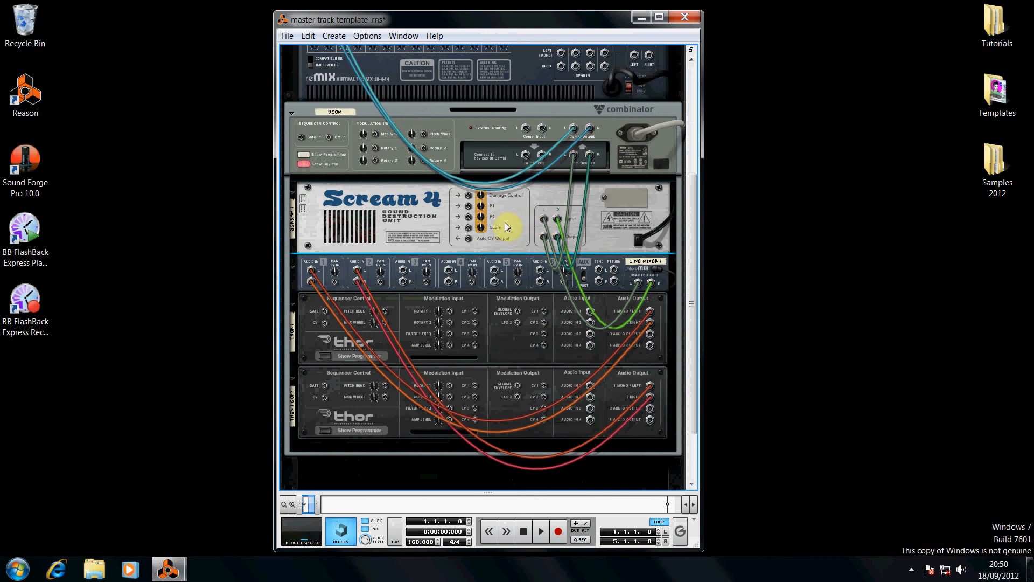
pyautogui.press('Tab')
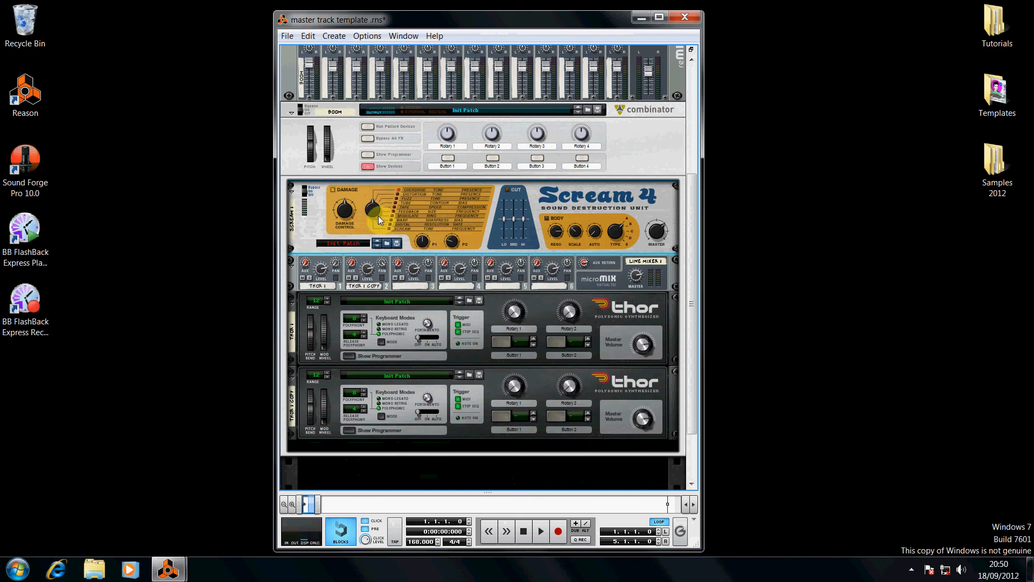
# Lower Scream 4's damage control, enable its Cut section and raise the Lo, Mid and Hi bands, with Mid at 29.
pyautogui.moveTo(344, 208); pyautogui.dragTo(343, 223)
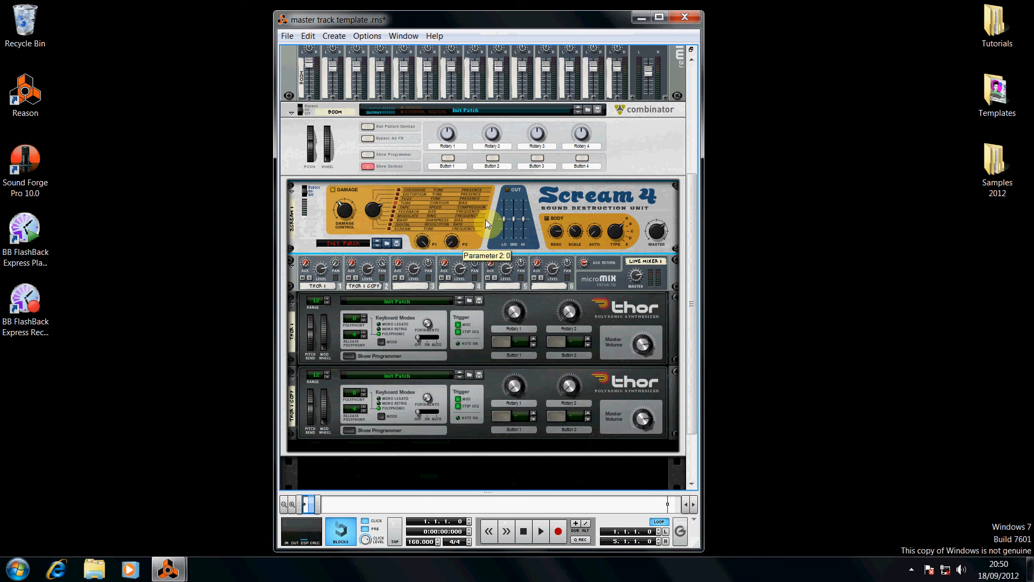
pyautogui.click(507, 190)
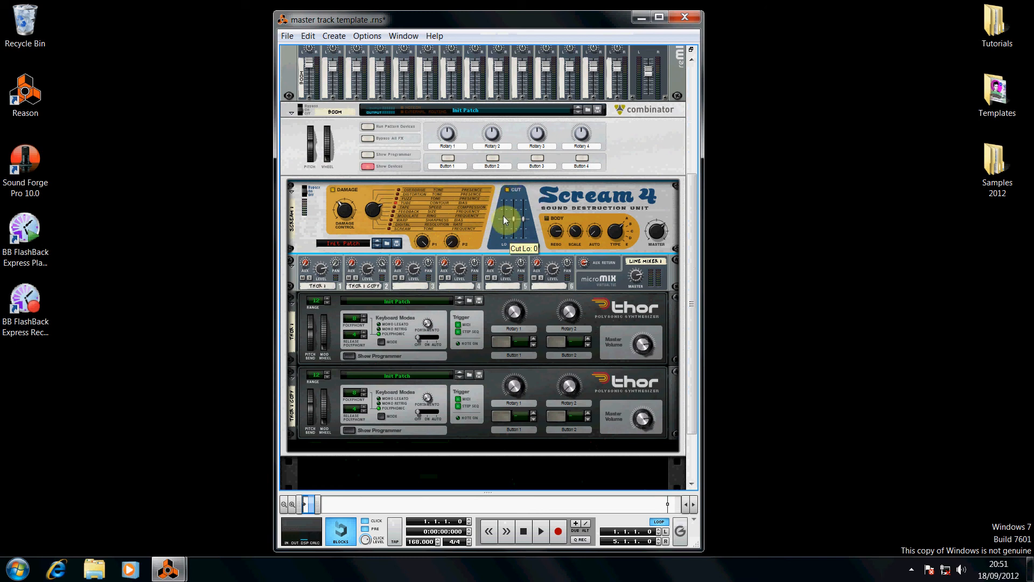
pyautogui.moveTo(505, 220); pyautogui.dragTo(507, 206)
pyautogui.moveTo(513, 221); pyautogui.dragTo(517, 195)
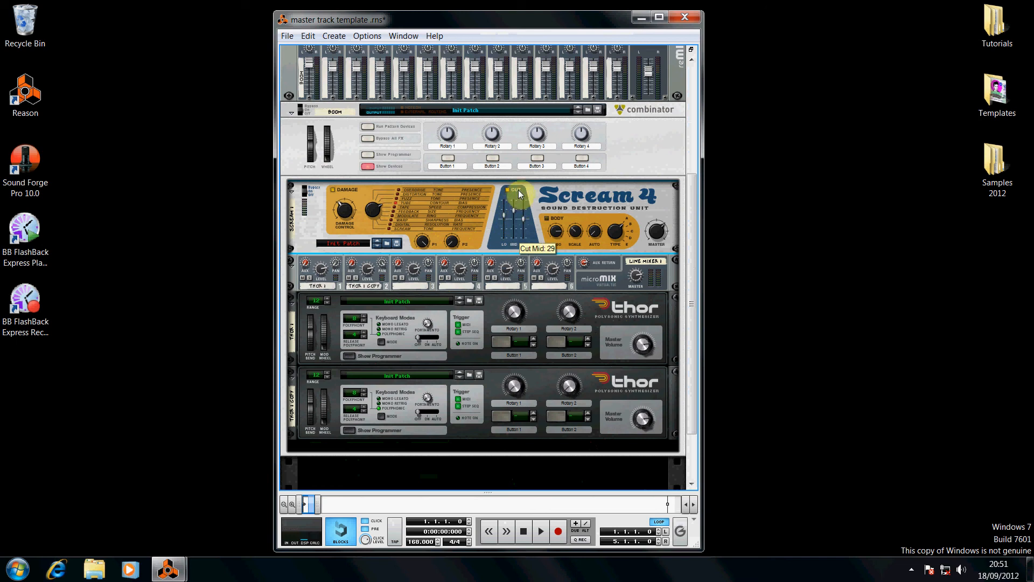
pyautogui.moveTo(525, 220); pyautogui.dragTo(526, 205)
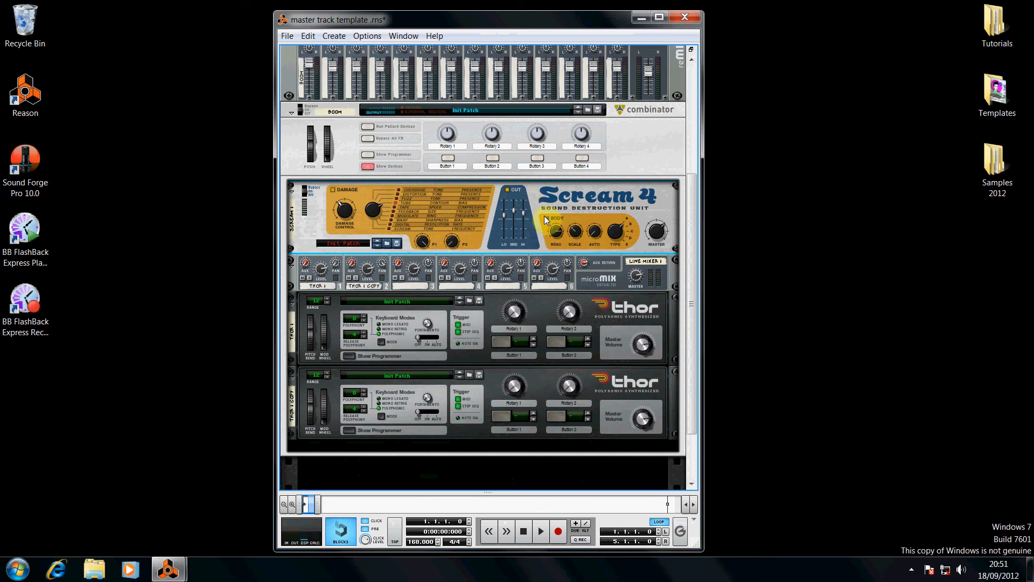
pyautogui.moveTo(661, 234)
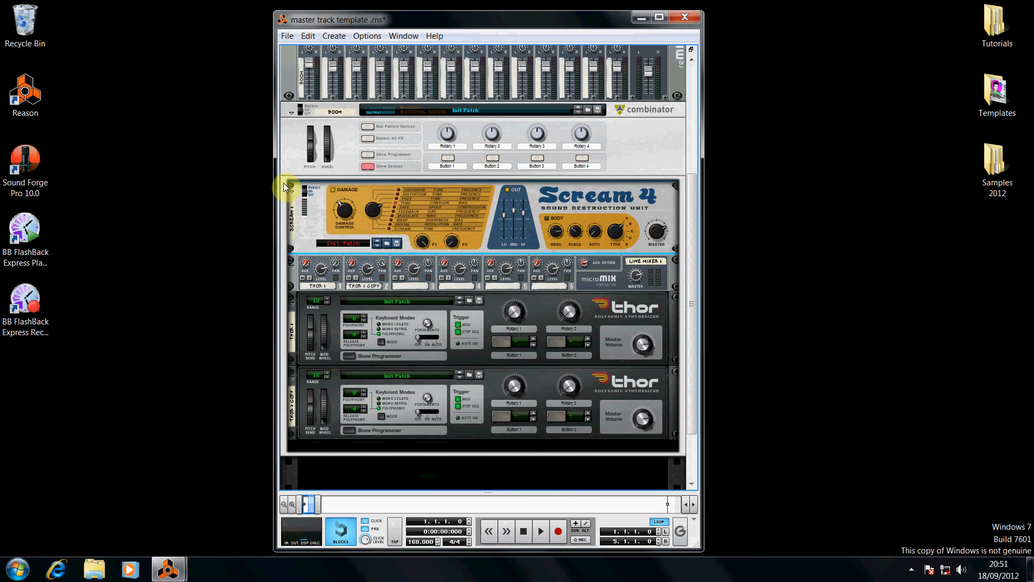
# Create an MClass Equalizer, place it above the Scream 4 and check its rear cabling.
pyautogui.rightClick(593, 201)
pyautogui.moveTo(670, 304)
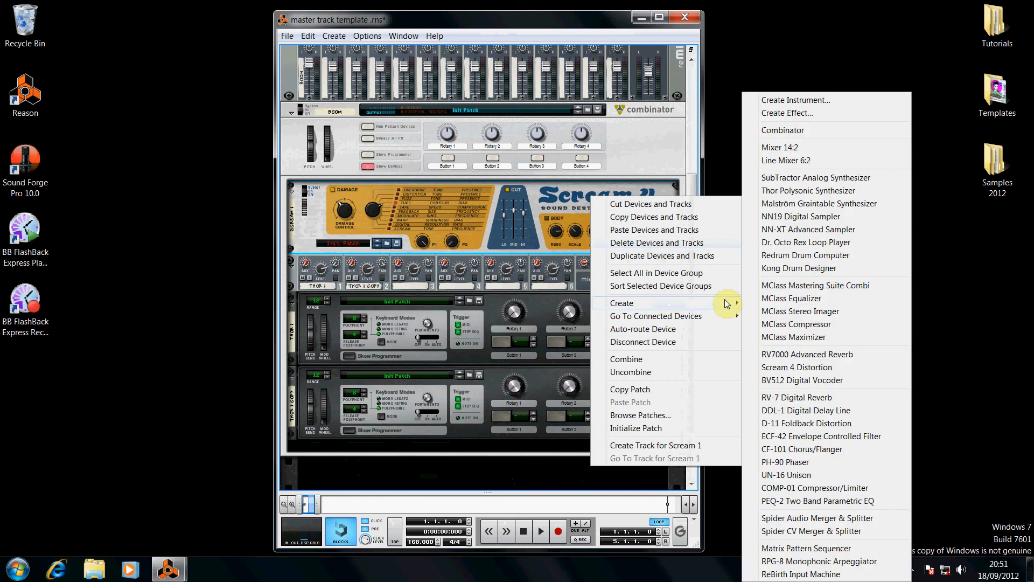
pyautogui.click(792, 298)
pyautogui.moveTo(519, 206)
pyautogui.mouseDown()
pyautogui.moveTo(520, 194)
pyautogui.moveTo(512, 215)
pyautogui.mouseUp()
pyautogui.press('Tab')
pyautogui.press('Tab')
# Create a second MClass Equalizer, place it above the first one and go over its rear cabling.
pyautogui.rightClick(516, 213)
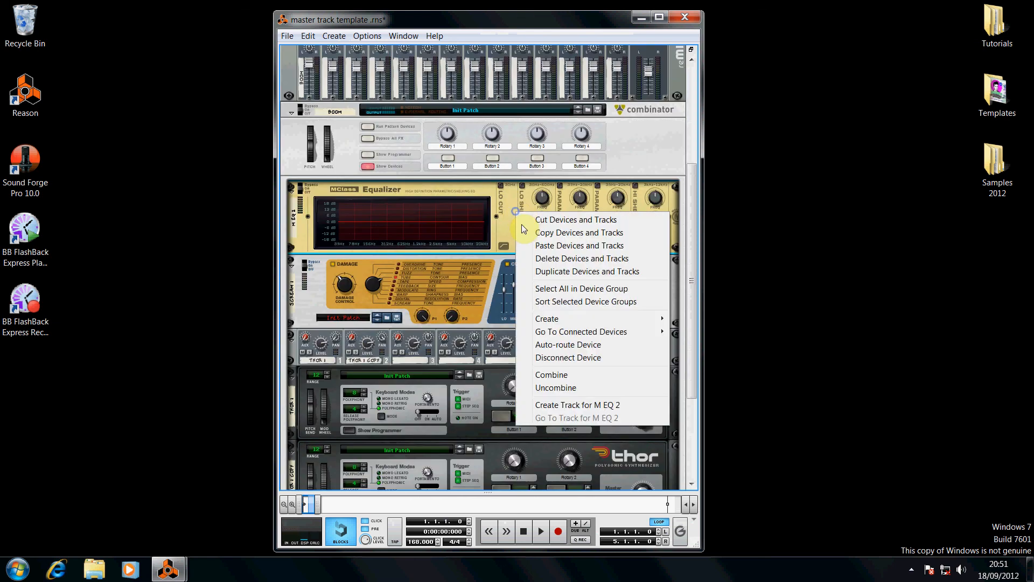
pyautogui.moveTo(648, 319)
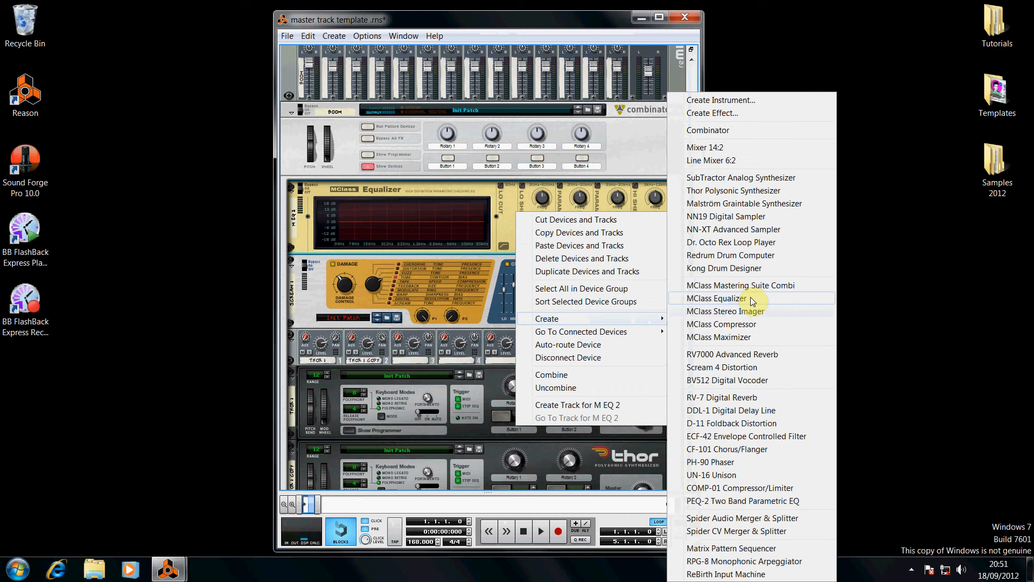
pyautogui.click(751, 300)
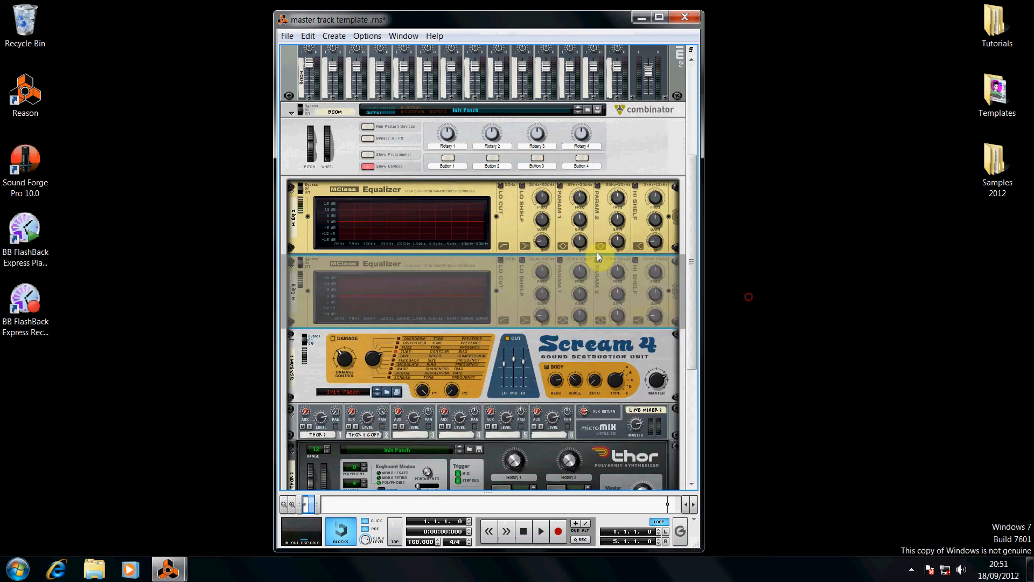
pyautogui.press('Tab')
pyautogui.moveTo(510, 282); pyautogui.dragTo(498, 263)
pyautogui.press('Tab')
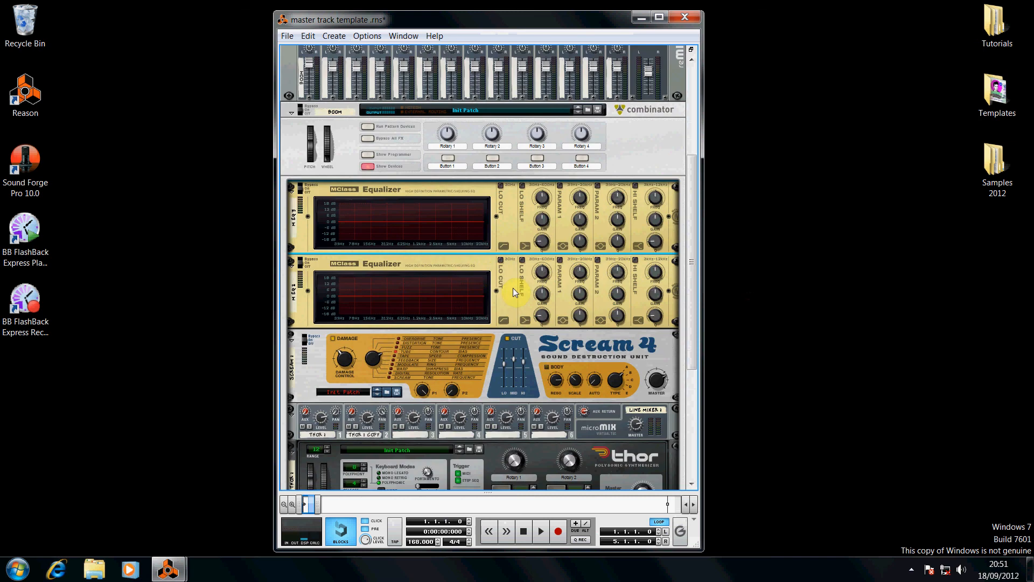
# Enable the Low Shelf on the lower MClass Equalizer, lower its frequency and cut its gain to about -6.9 dB.
pyautogui.click(513, 288)
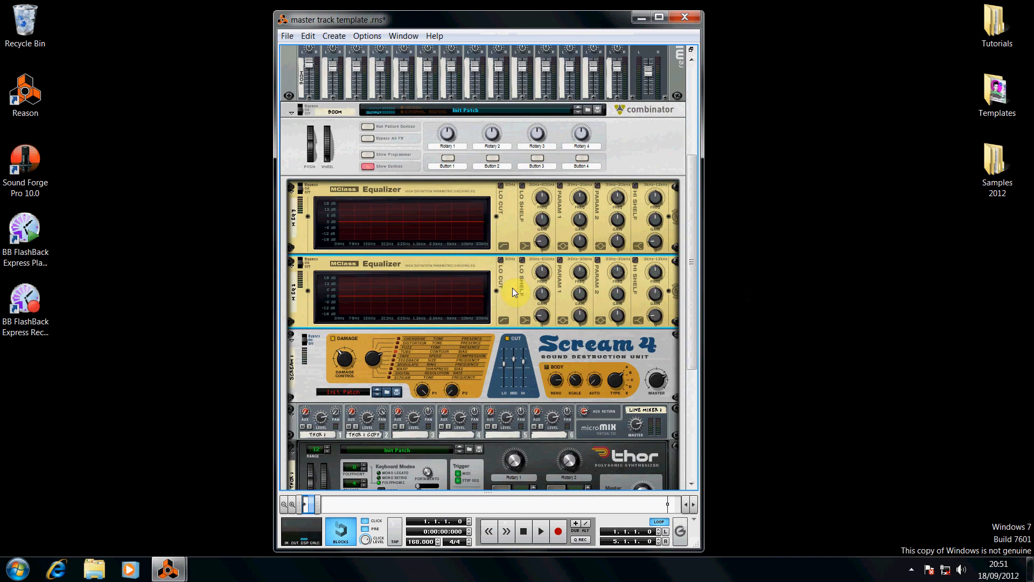
pyautogui.click(522, 261)
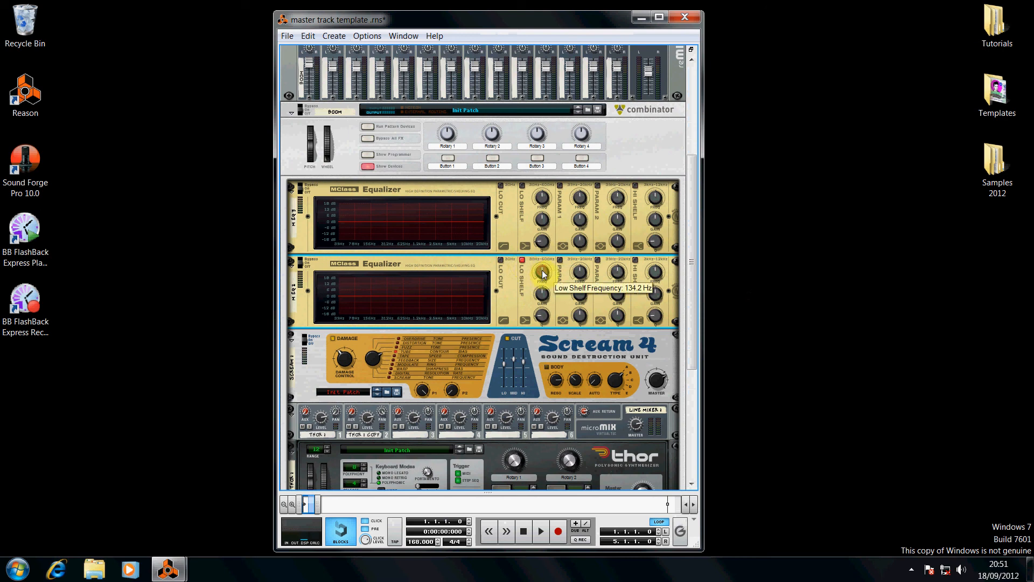
pyautogui.moveTo(542, 270); pyautogui.dragTo(543, 301)
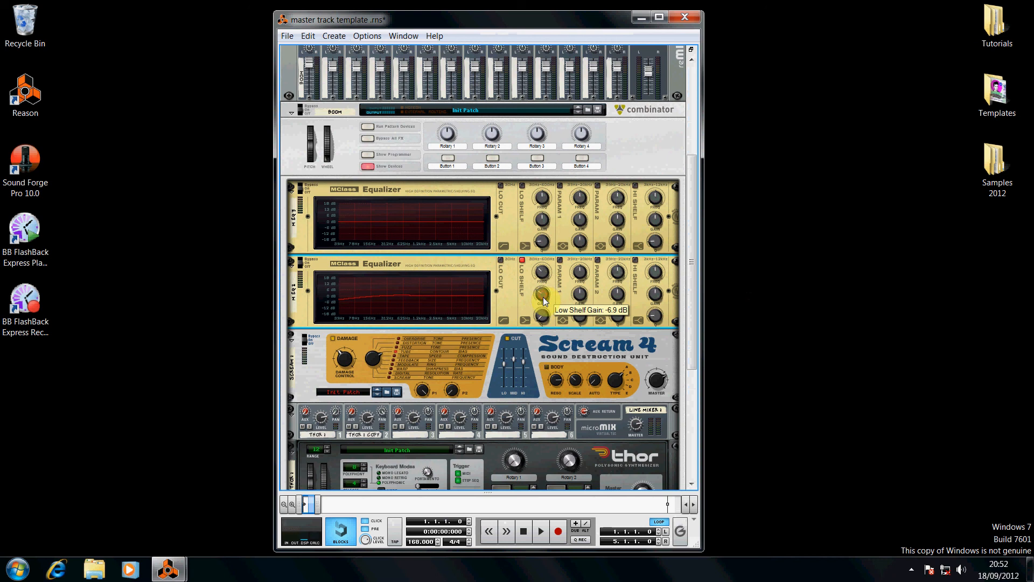
pyautogui.moveTo(543, 297); pyautogui.dragTo(543, 298)
# Enable Parametric 1 on the lower equalizer, cut its gain and lower its Q to about 3.3.
pyautogui.click(560, 260)
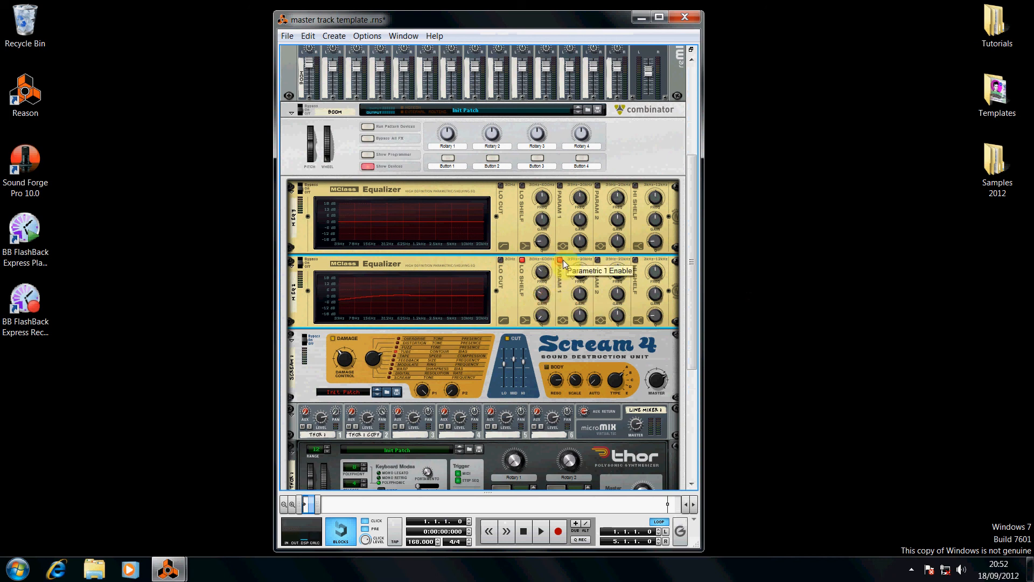
pyautogui.moveTo(586, 276)
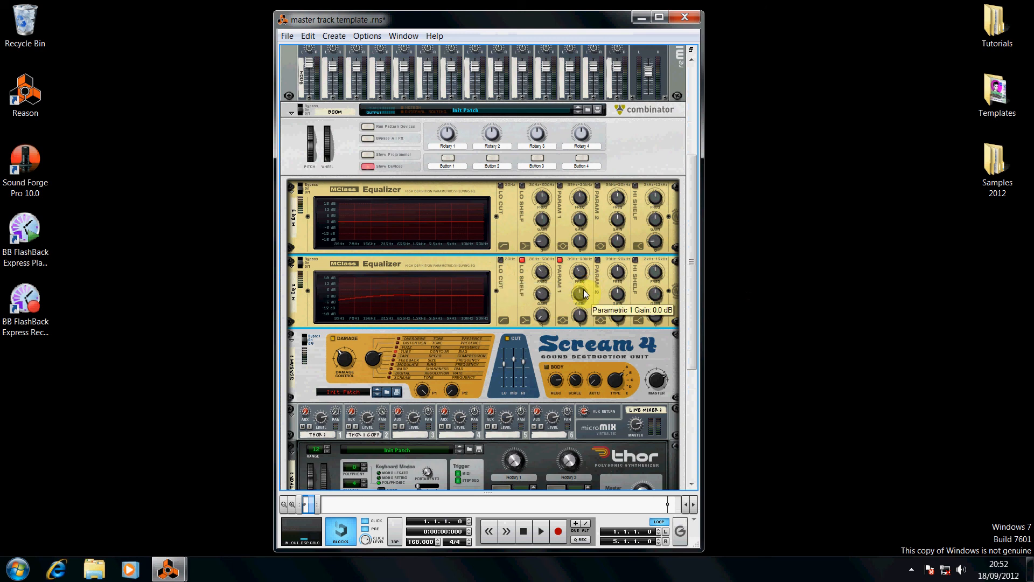
pyautogui.moveTo(582, 294); pyautogui.dragTo(582, 304)
pyautogui.moveTo(582, 319)
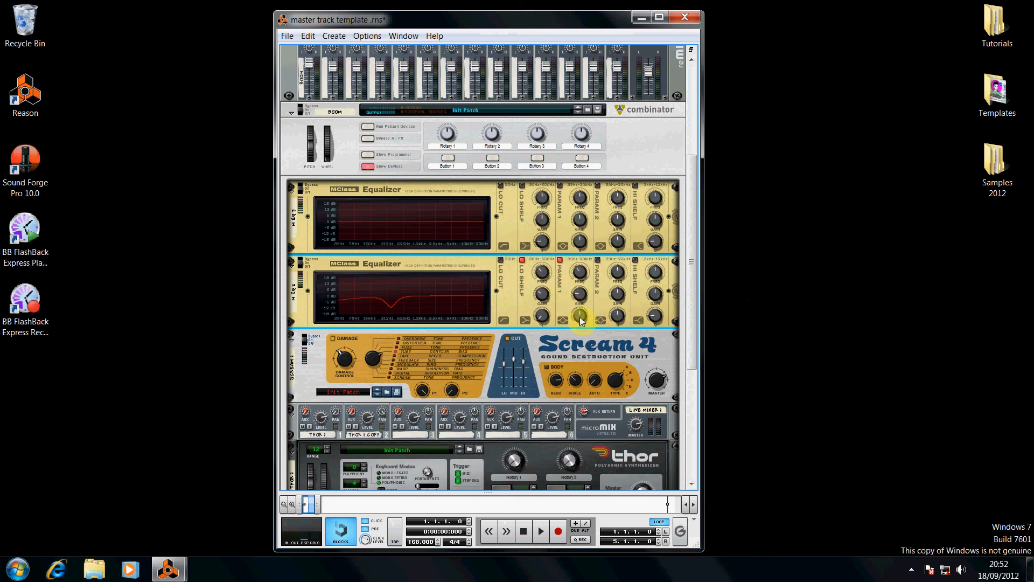
pyautogui.moveTo(580, 319); pyautogui.dragTo(580, 322)
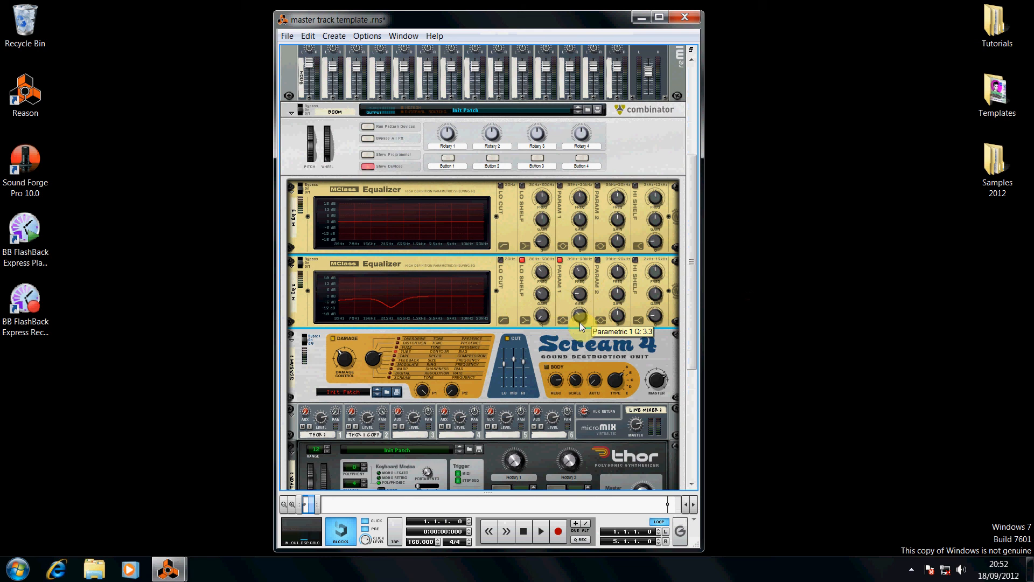
pyautogui.click(583, 313)
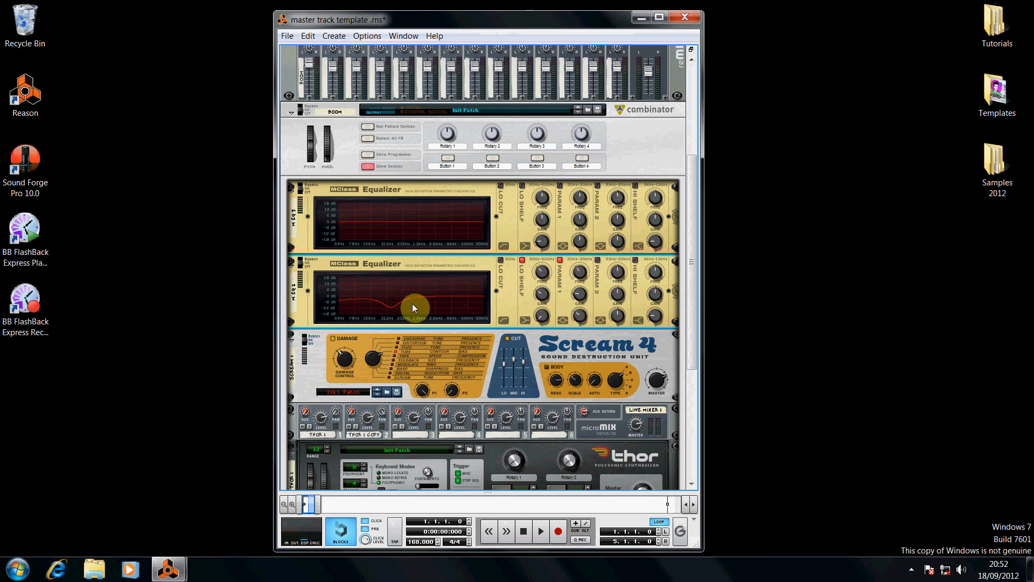
# Enable Parametric 2 on the lower equalizer, raise its frequency and gain, and lower its Q for a broad high-frequency boost.
pyautogui.click(598, 260)
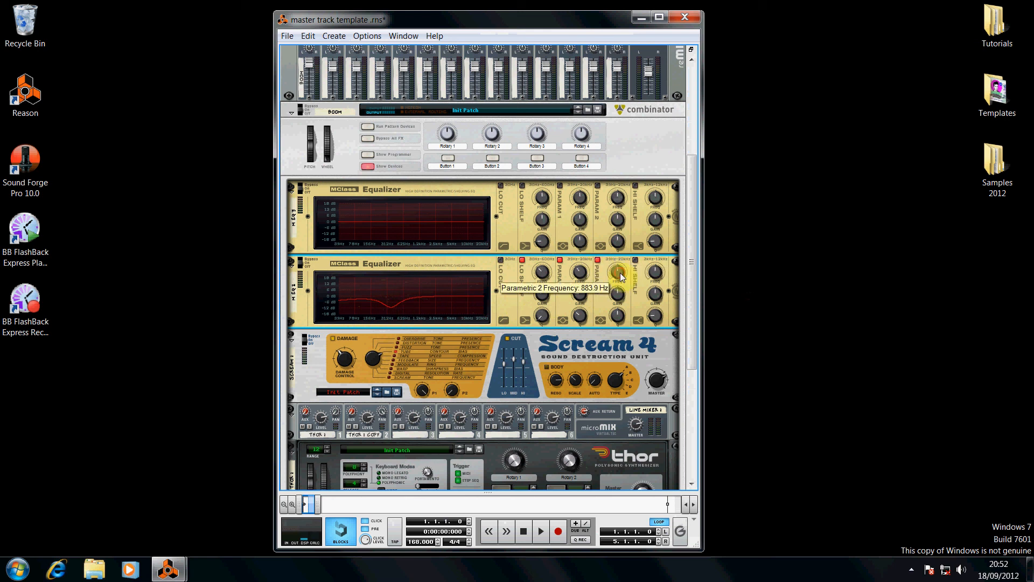
pyautogui.scroll(5, 623, 272)
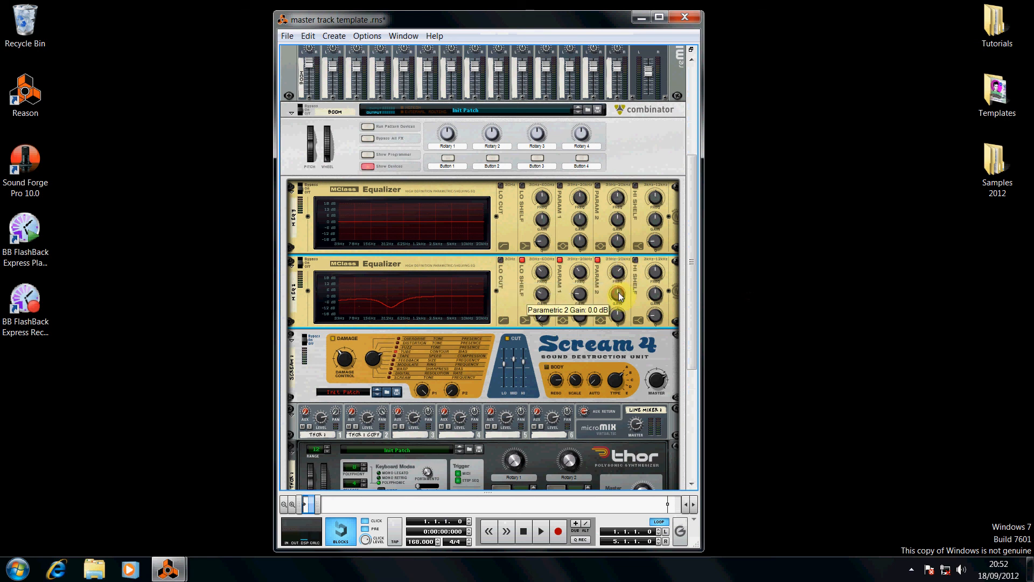
pyautogui.scroll(4, 622, 291)
pyautogui.moveTo(619, 317); pyautogui.dragTo(619, 349)
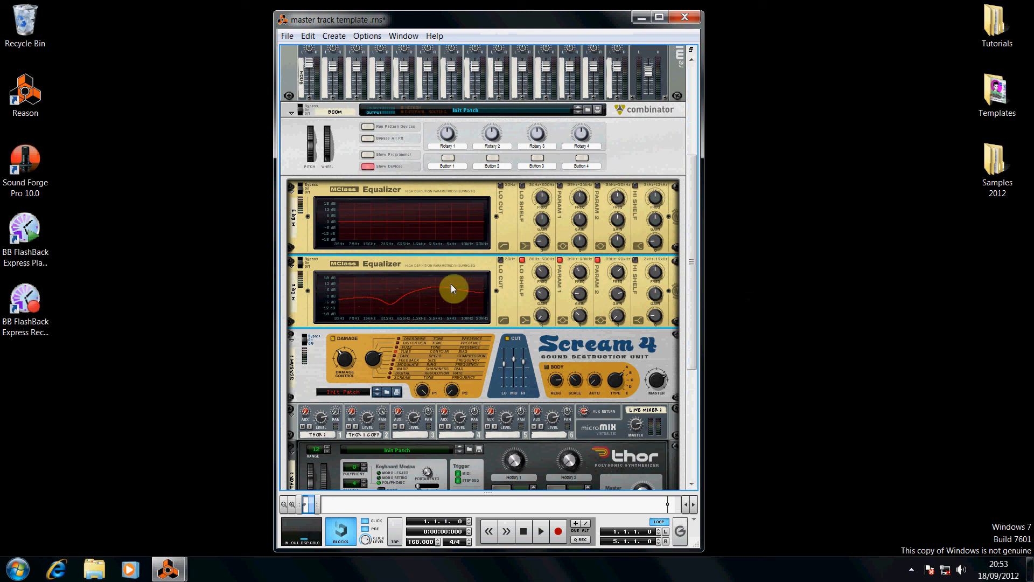
# Enable Parametric 1 on the upper equalizer, raise its frequency, cut its gain and raise its Q for a narrow notch.
pyautogui.click(560, 186)
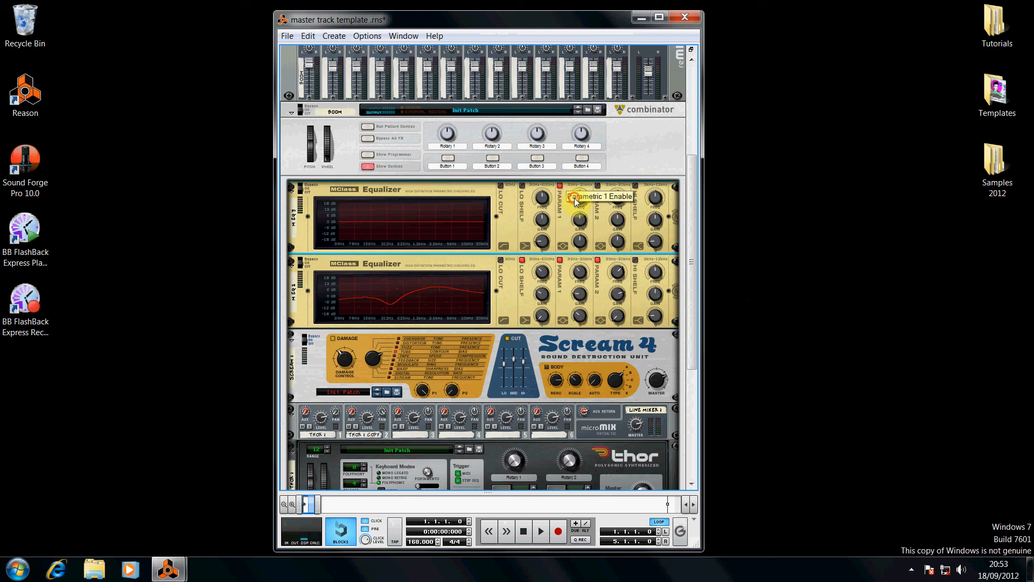
pyautogui.moveTo(581, 198)
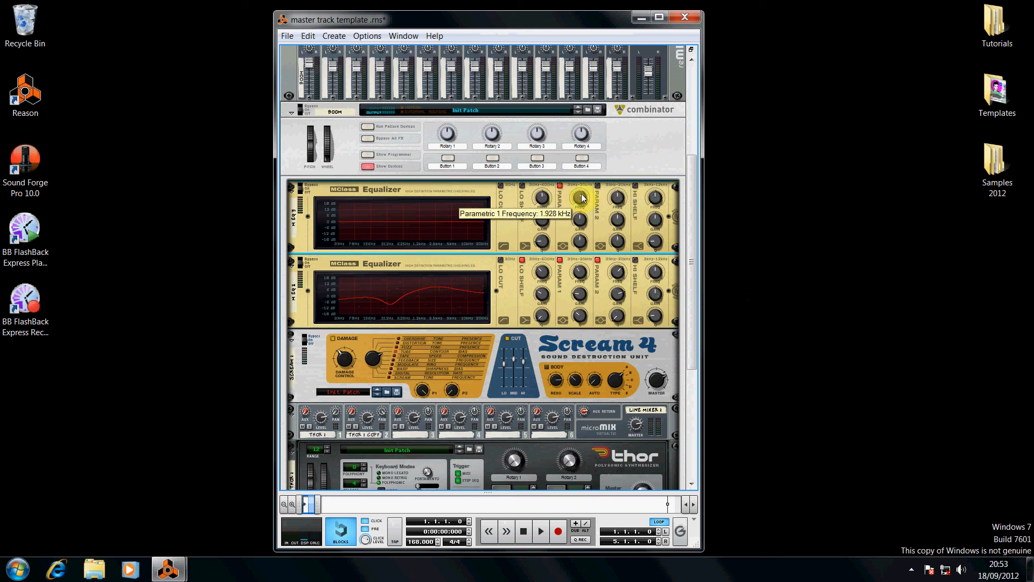
pyautogui.moveTo(582, 200); pyautogui.dragTo(582, 196)
pyautogui.moveTo(580, 220); pyautogui.dragTo(582, 227)
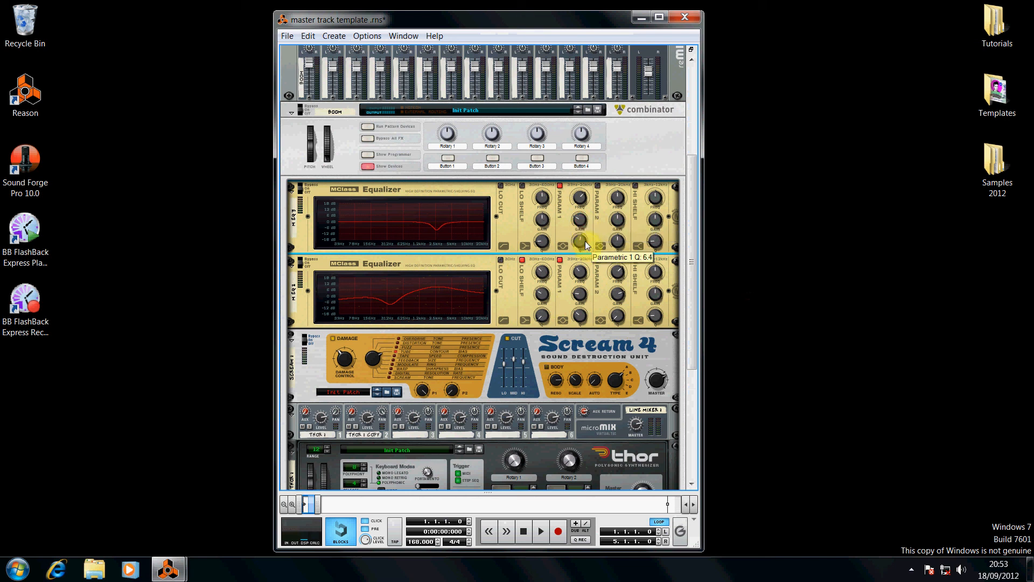
pyautogui.moveTo(585, 241); pyautogui.dragTo(586, 239)
pyautogui.moveTo(582, 217); pyautogui.dragTo(582, 219)
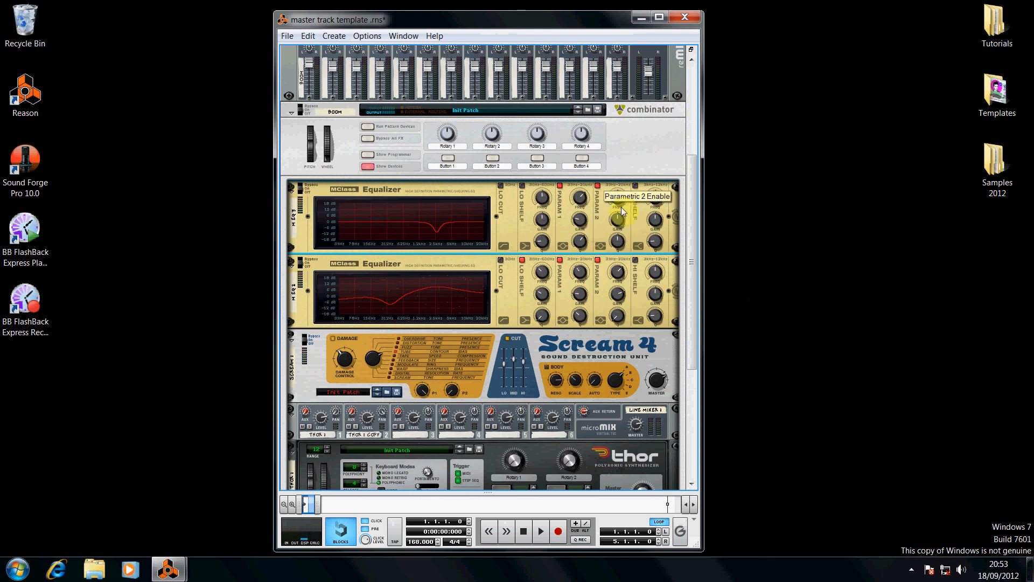
# Enable Parametric 2 on the upper equalizer, raise its frequency, boost its gain to about 6.3 dB and lower its Q.
pyautogui.moveTo(620, 204)
pyautogui.mouseDown()
pyautogui.moveTo(626, 189)
pyautogui.moveTo(623, 215)
pyautogui.mouseUp()
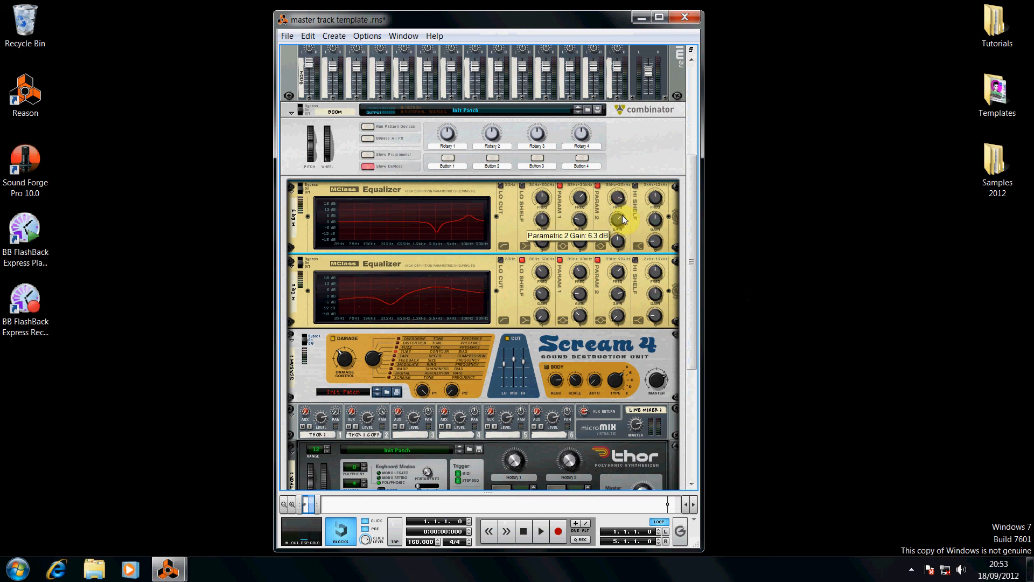
pyautogui.click(621, 242)
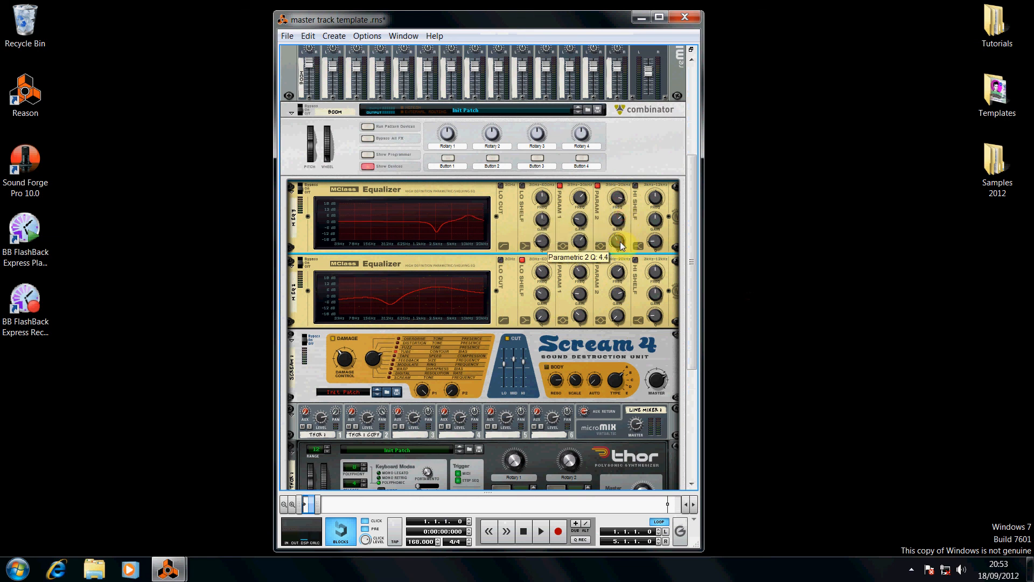
pyautogui.moveTo(620, 241); pyautogui.dragTo(620, 242)
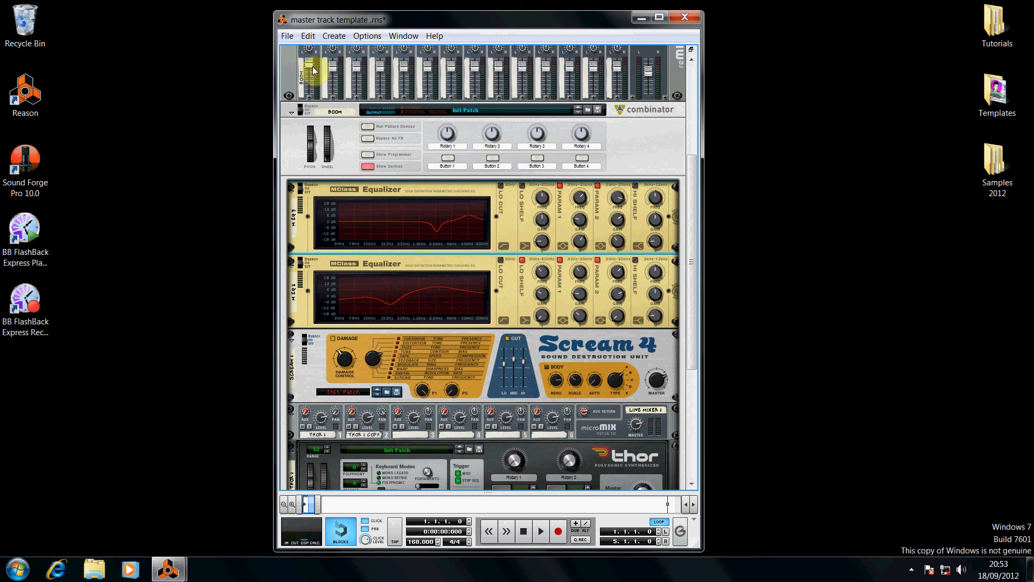
# Lower the main mixer's channel 1 level for the BOOM Combinator and hide the Combinator's devices.
pyautogui.moveTo(309, 64); pyautogui.dragTo(311, 75)
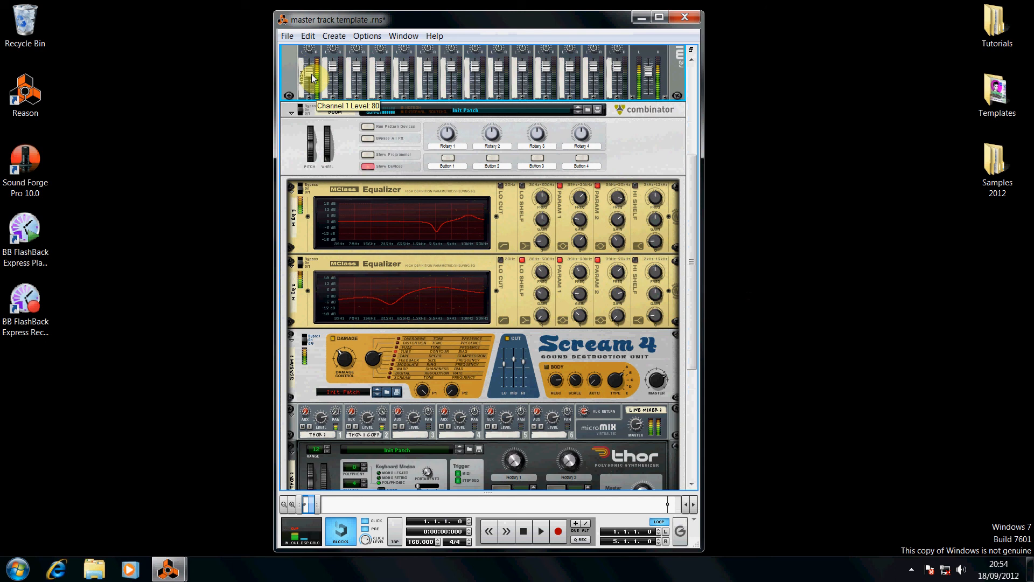
pyautogui.moveTo(311, 78); pyautogui.dragTo(314, 82)
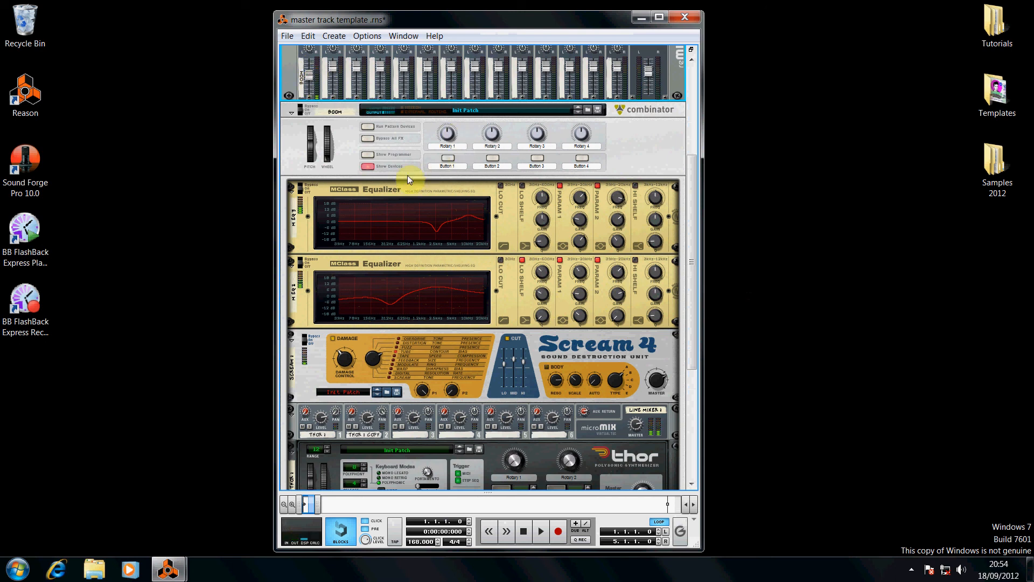
pyautogui.click(368, 168)
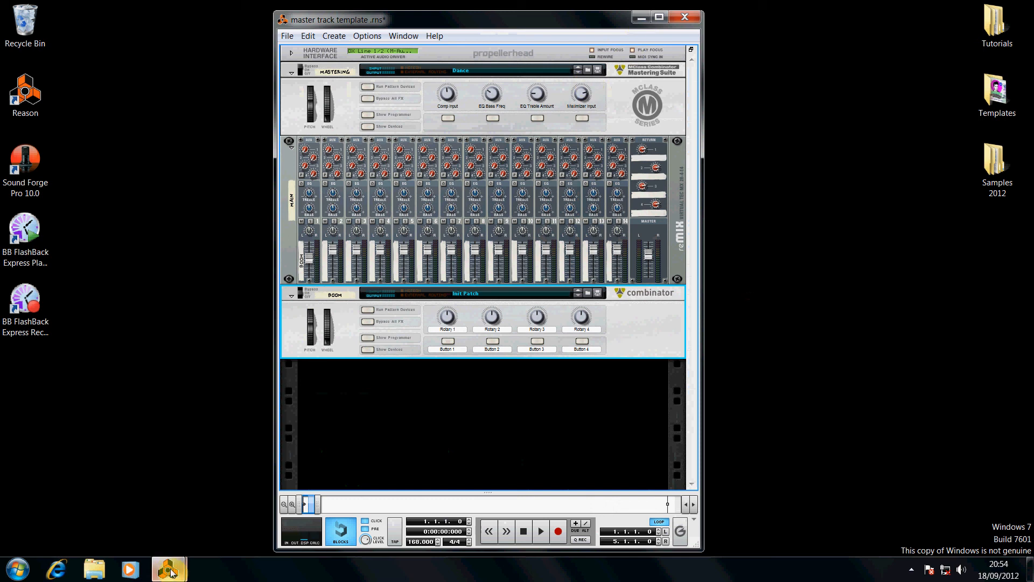
# Switch to the Flux Capacitor song window, align it over the template window and enlarge its sequencer area.
pyautogui.moveTo(165, 567)
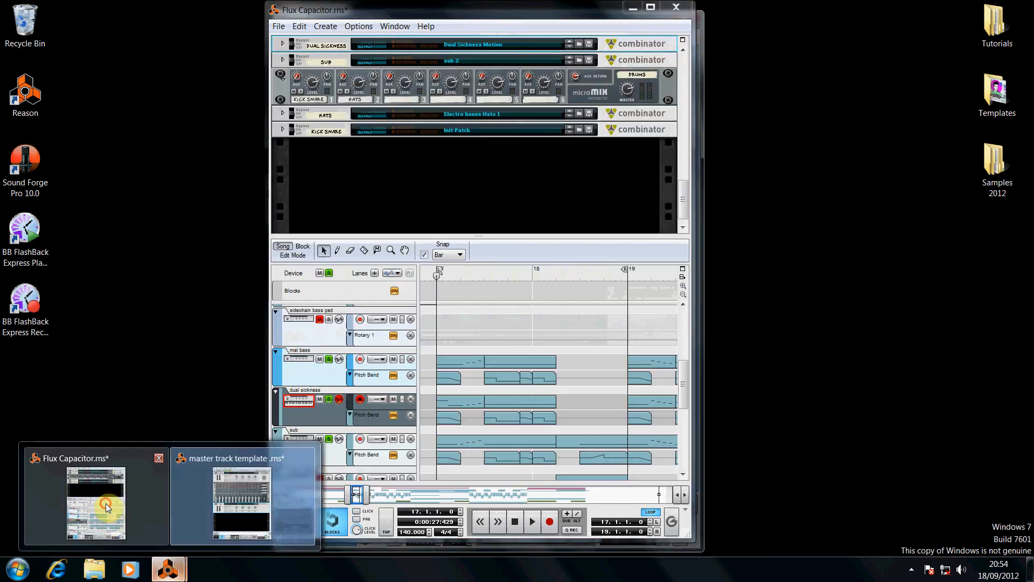
pyautogui.click(108, 503)
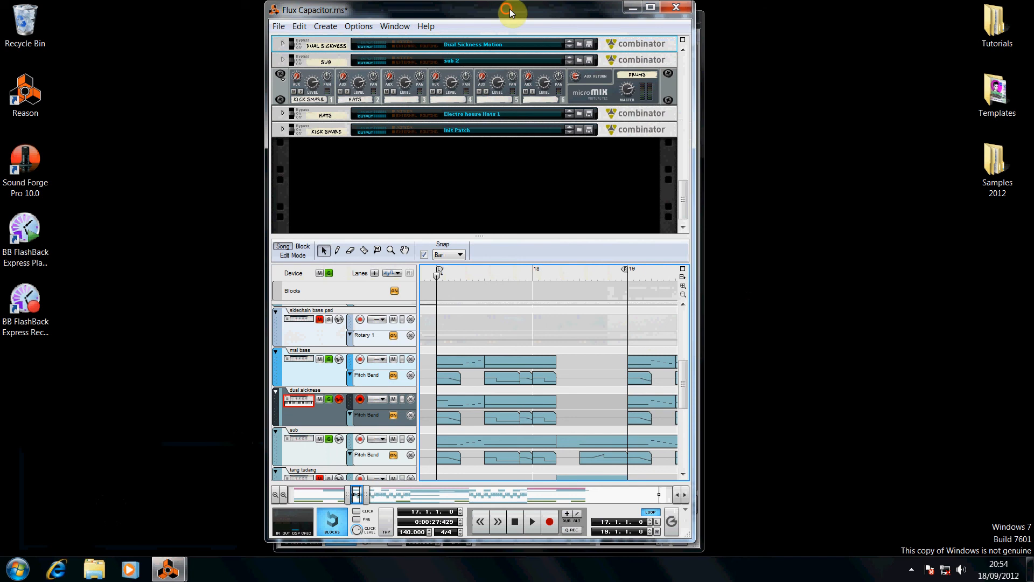
pyautogui.moveTo(505, 8); pyautogui.dragTo(512, 14)
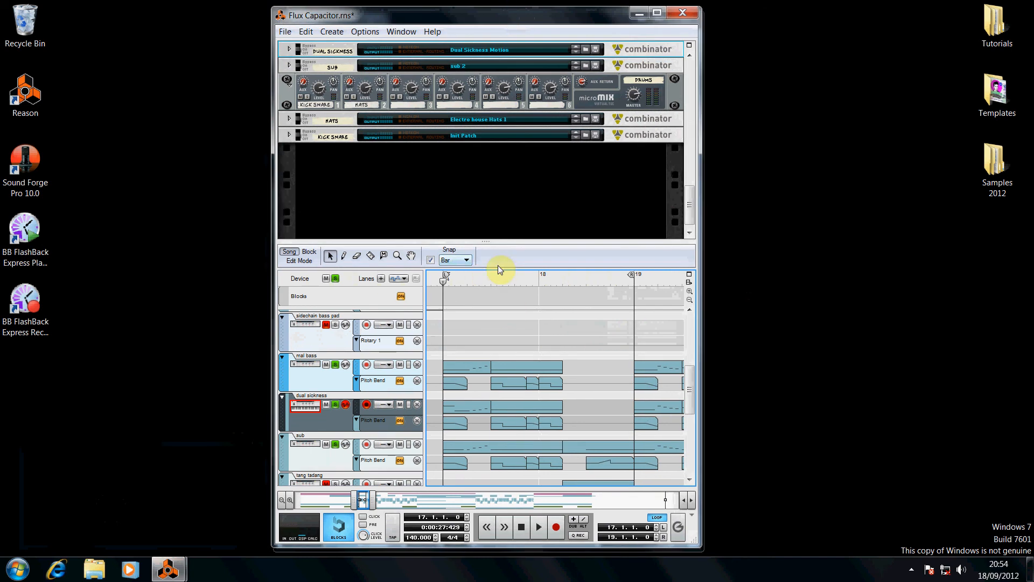
pyautogui.moveTo(502, 241); pyautogui.dragTo(502, 183)
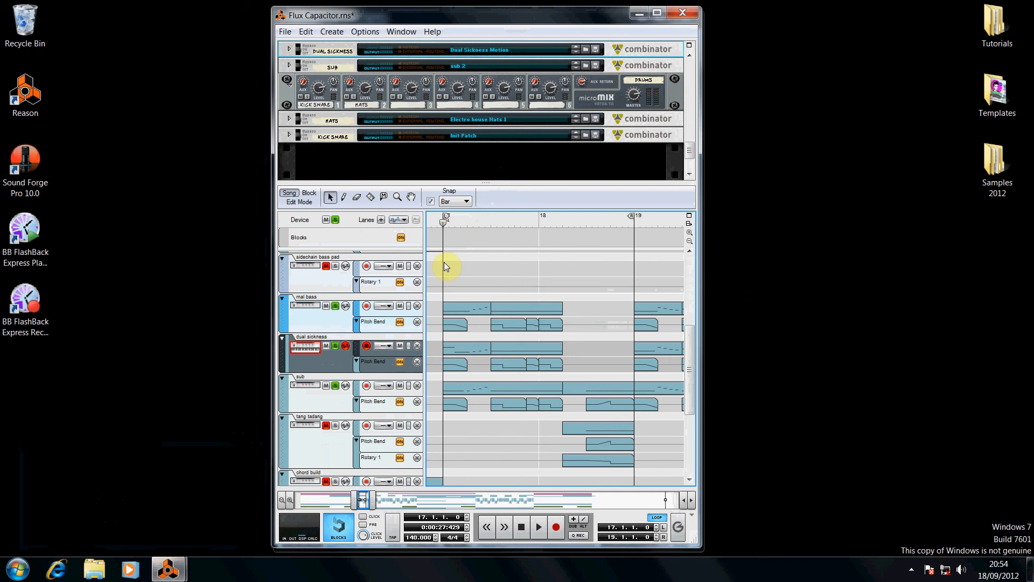
# Turn off solo on the sub, mal bass and dual sickness tracks and briefly play the song.
pyautogui.click(335, 385)
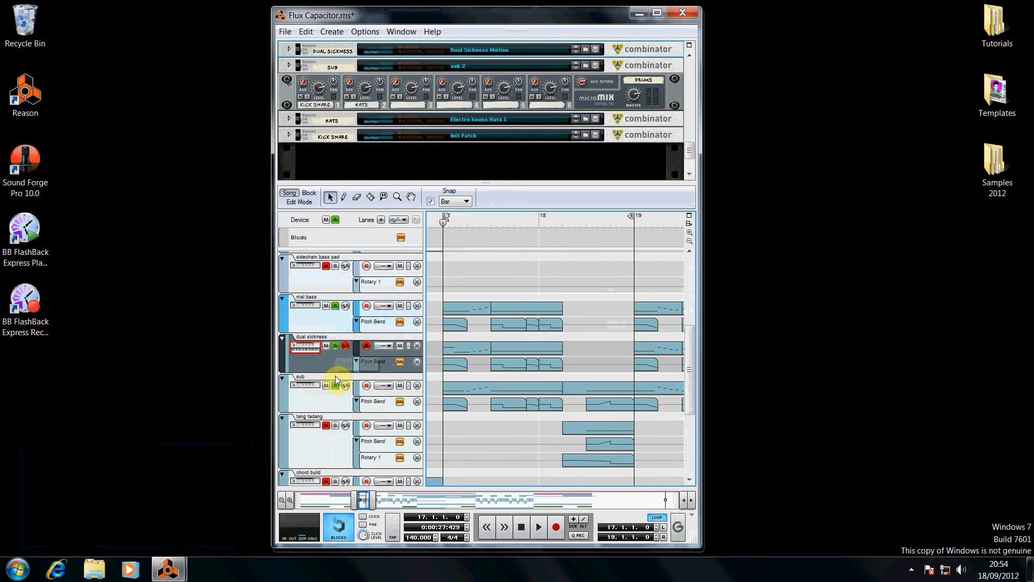
pyautogui.click(335, 305)
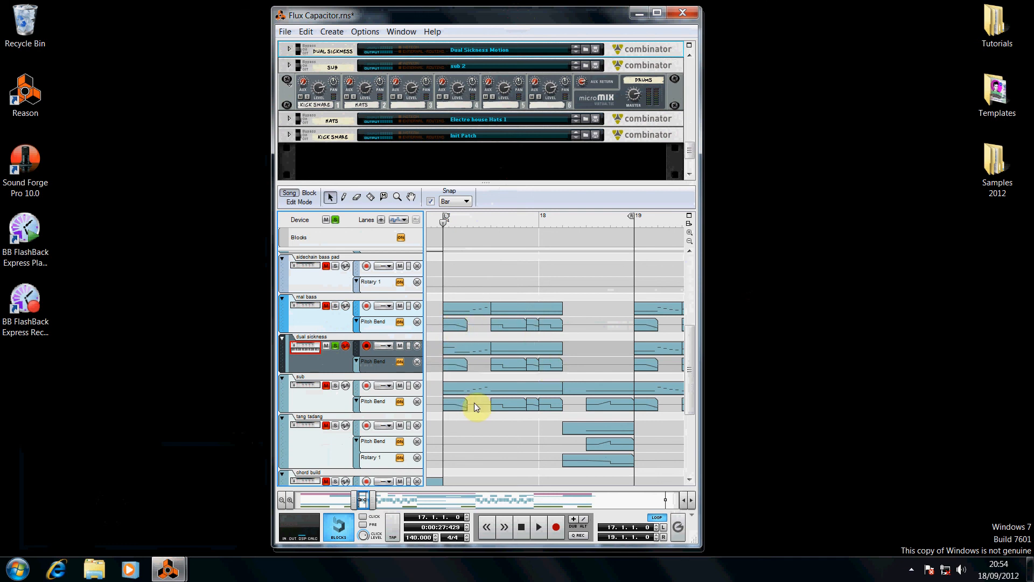
pyautogui.click(328, 404)
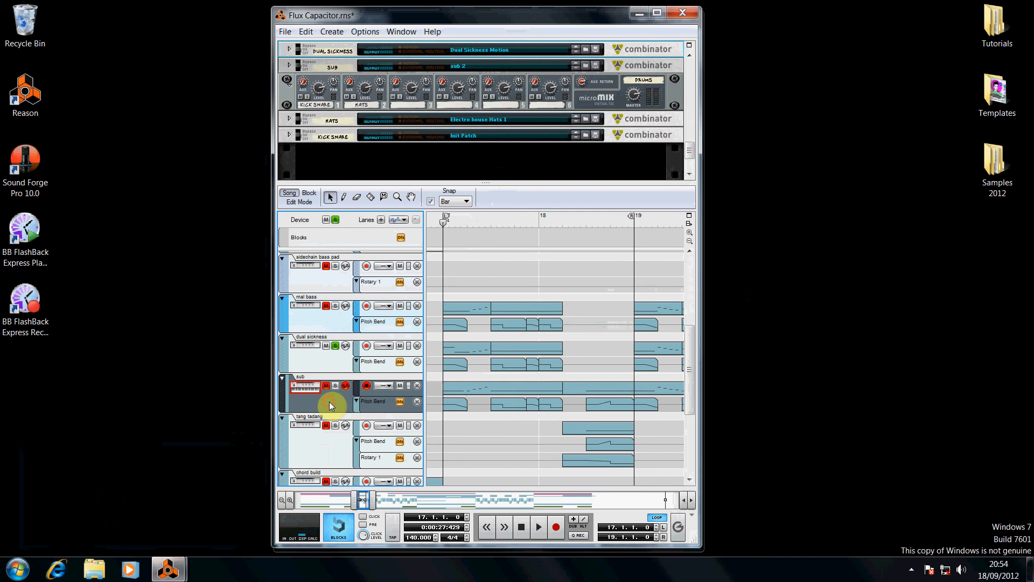
pyautogui.click(330, 319)
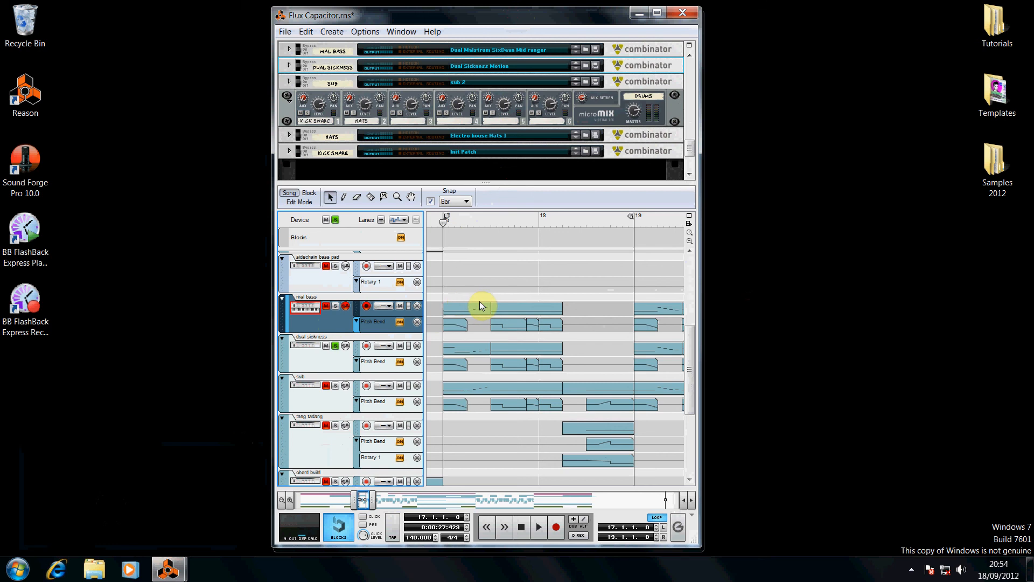
pyautogui.click(336, 348)
pyautogui.click(537, 527)
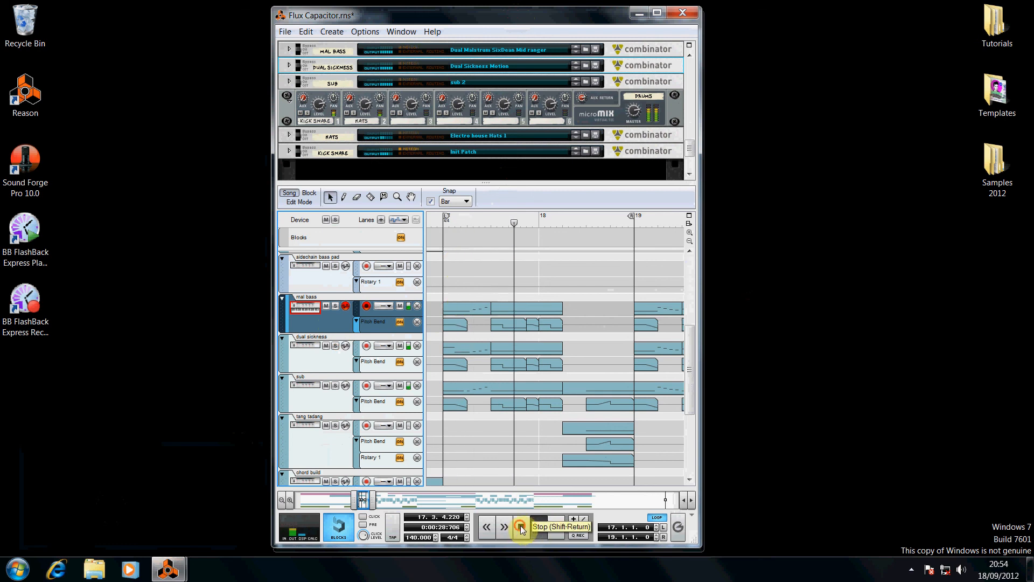
pyautogui.click(521, 526)
# Solo the sub, dual sickness and mal bass tracks and play them from bar 17.
pyautogui.click(335, 386)
pyautogui.click(335, 346)
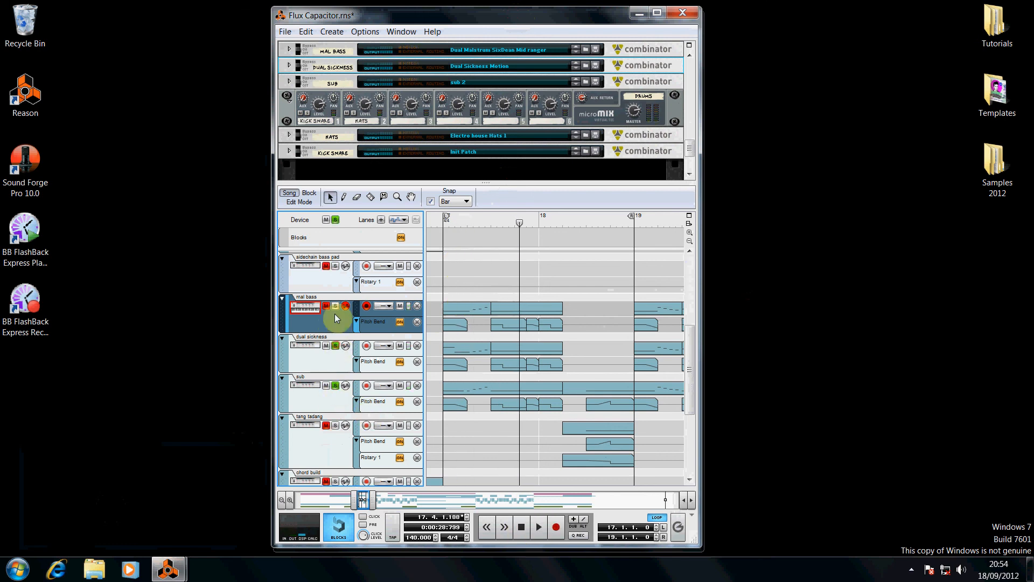
pyautogui.click(445, 220)
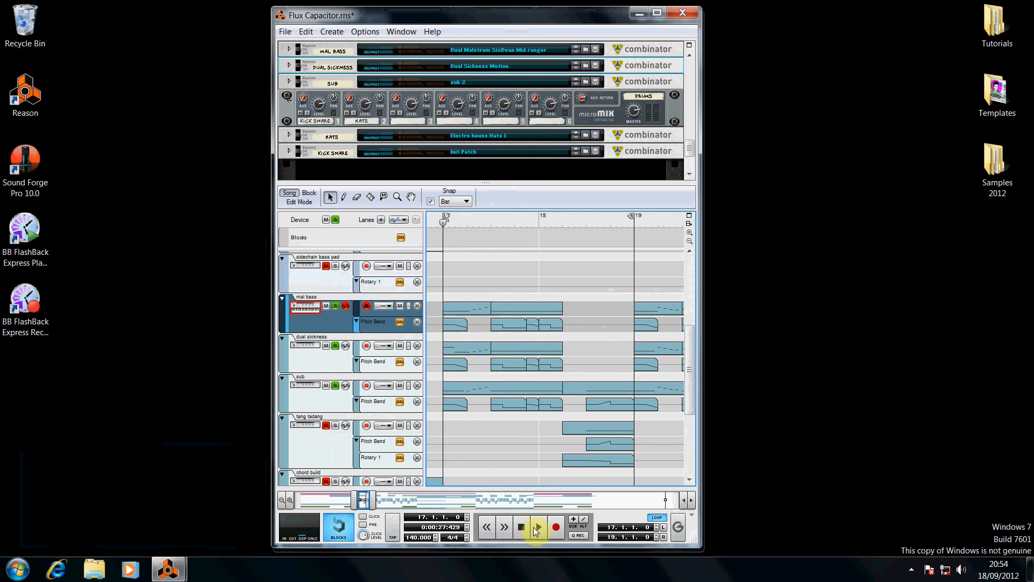
pyautogui.click(536, 526)
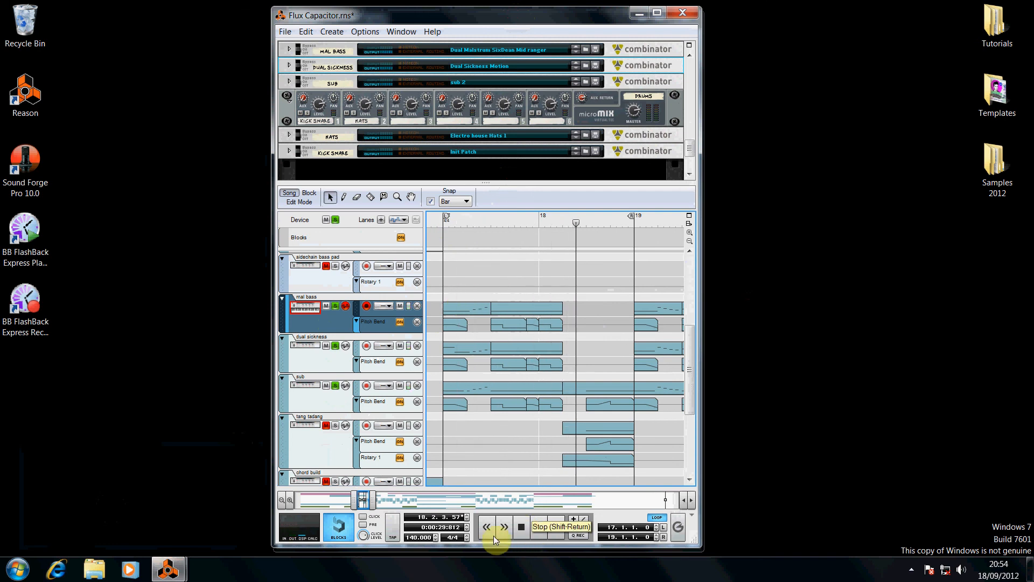
pyautogui.click(522, 528)
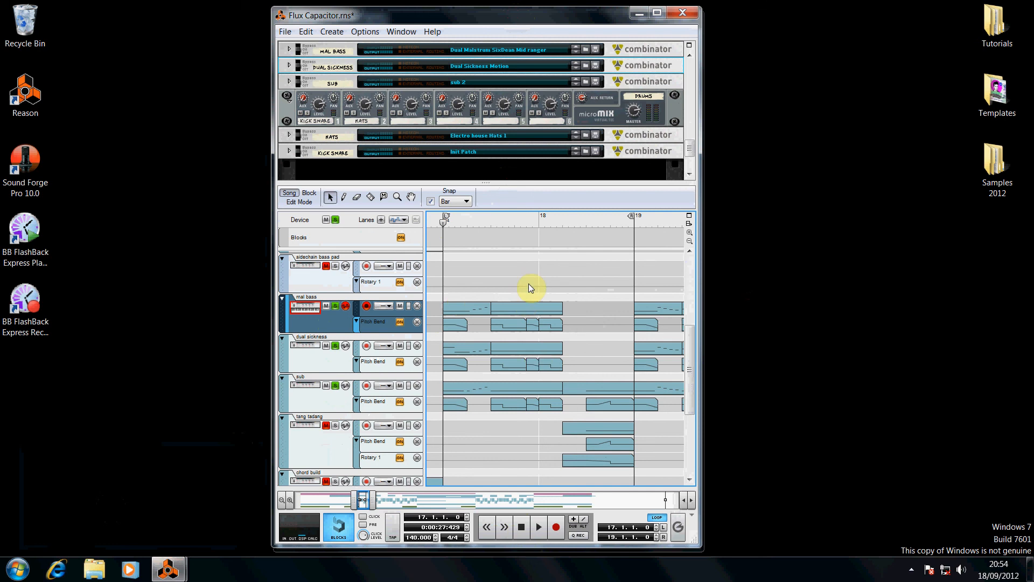